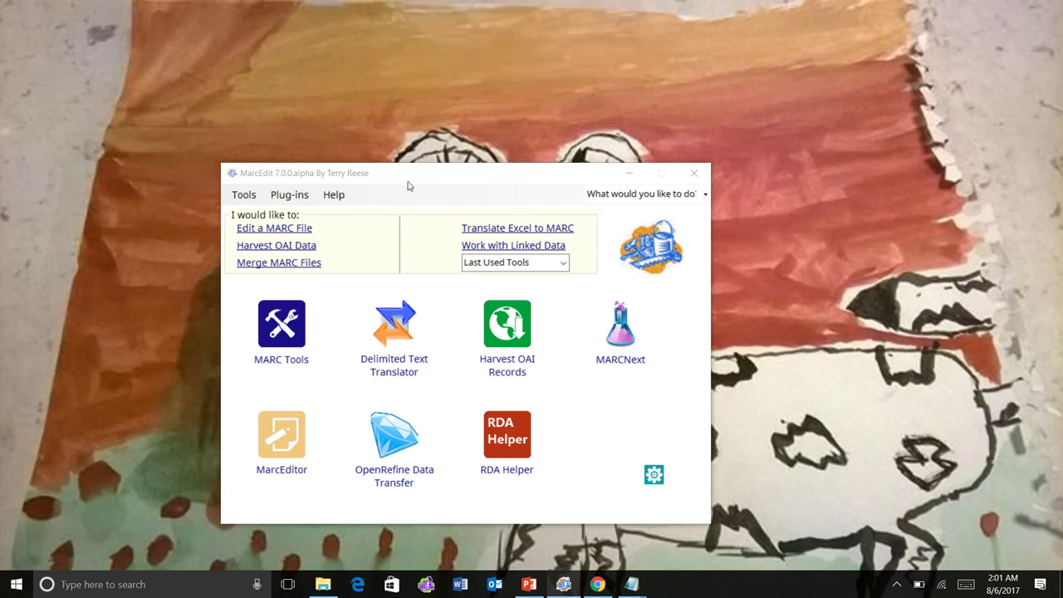
# - Drag the MarcEdit 7 launcher window slightly up and to the right
pyautogui.moveTo(408, 181); pyautogui.dragTo(463, 169)
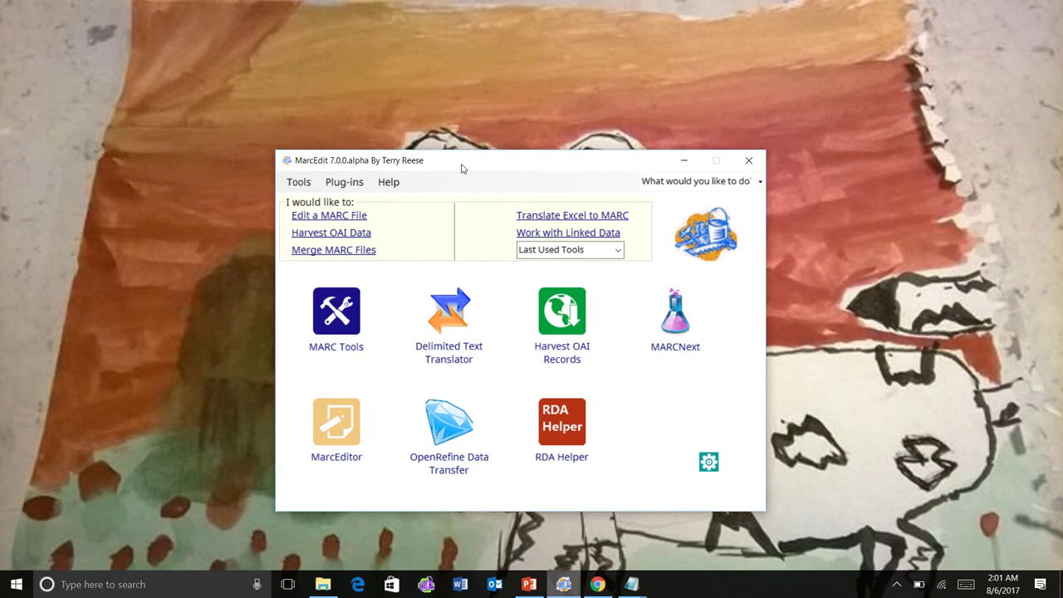
# - Open MARC Tools and browse the operation list, leaving MarcBreaker selected
pyautogui.click(342, 318)
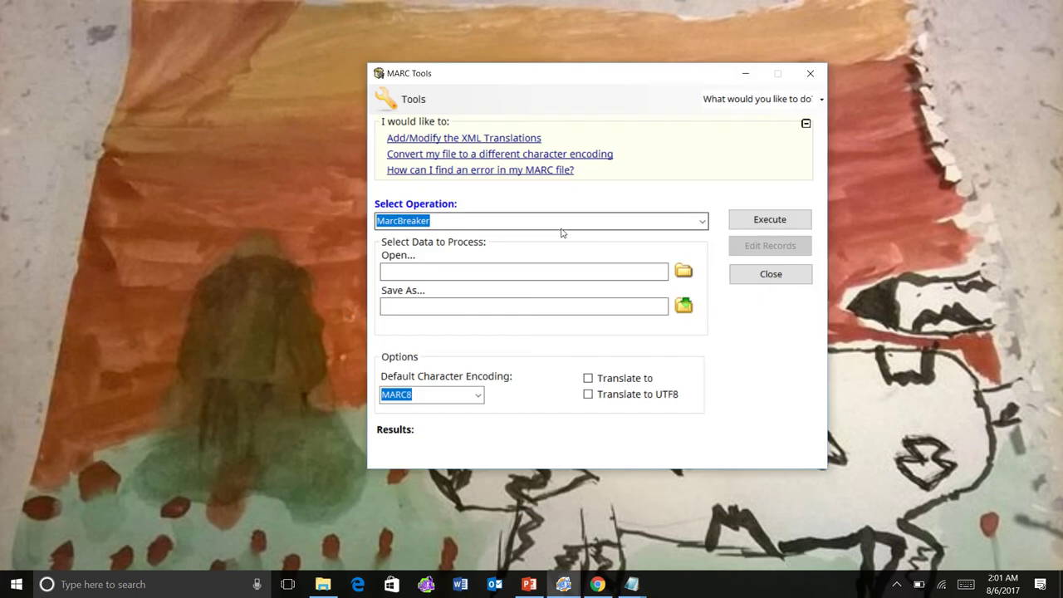
pyautogui.click(702, 221)
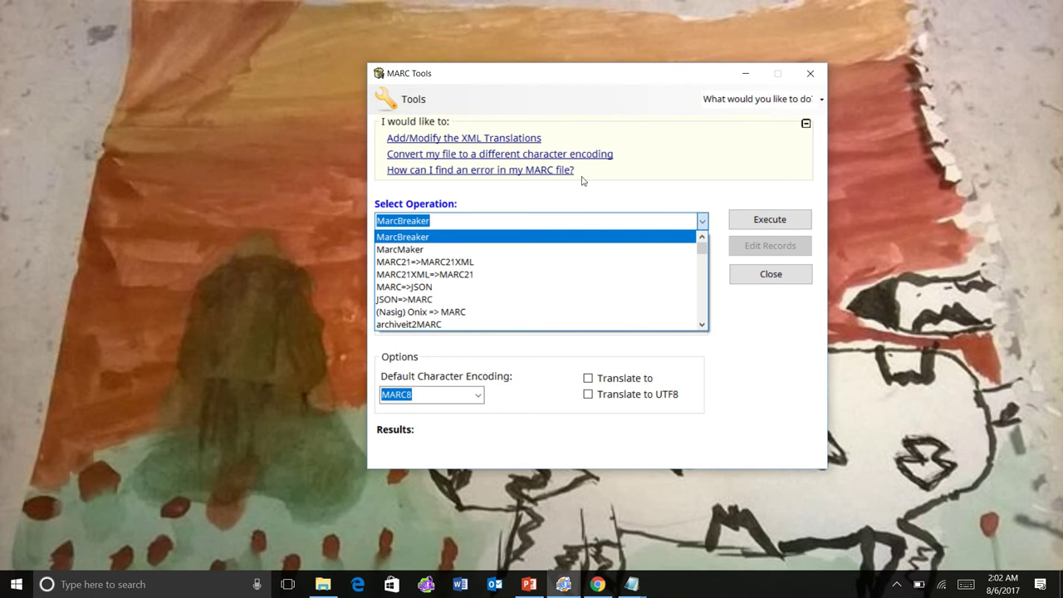
pyautogui.click(793, 371)
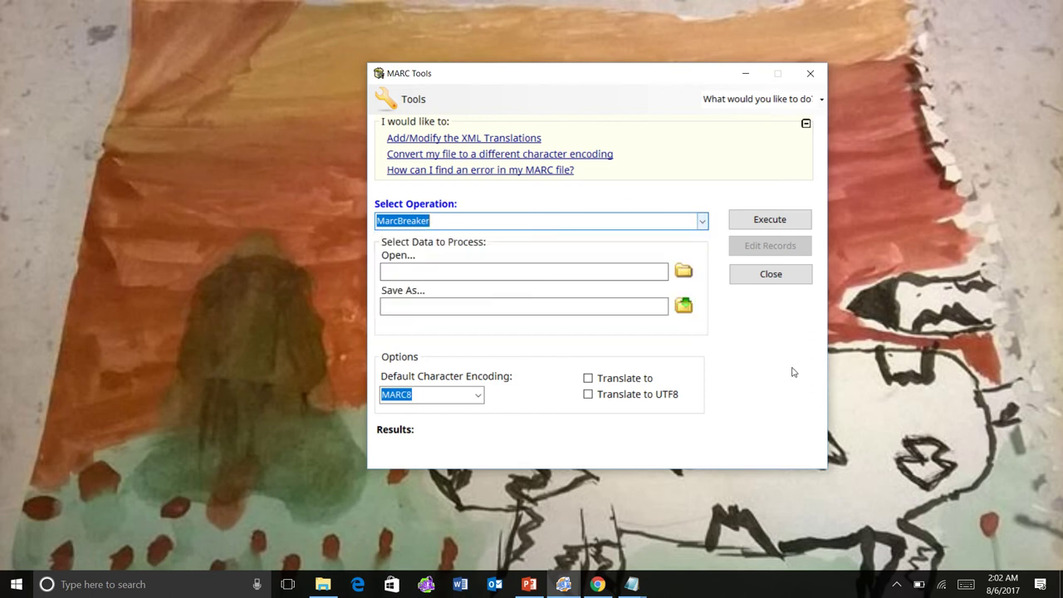
# - Bring up Tools > Edit XML Function List, then bring past_perfect.xml in Chrome forward
pyautogui.click(425, 105)
pyautogui.click(431, 143)
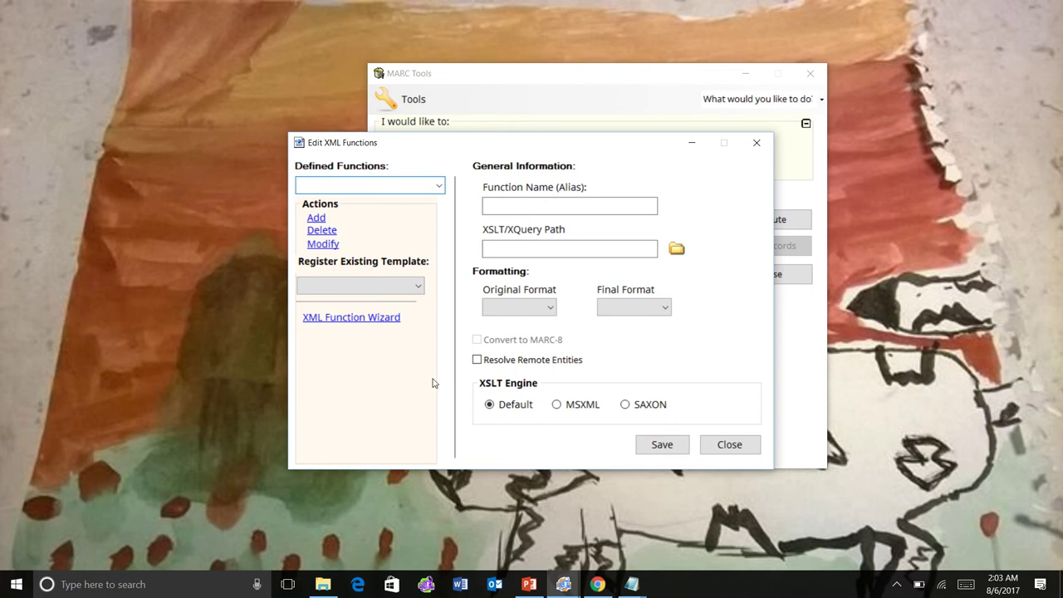
pyautogui.click(598, 581)
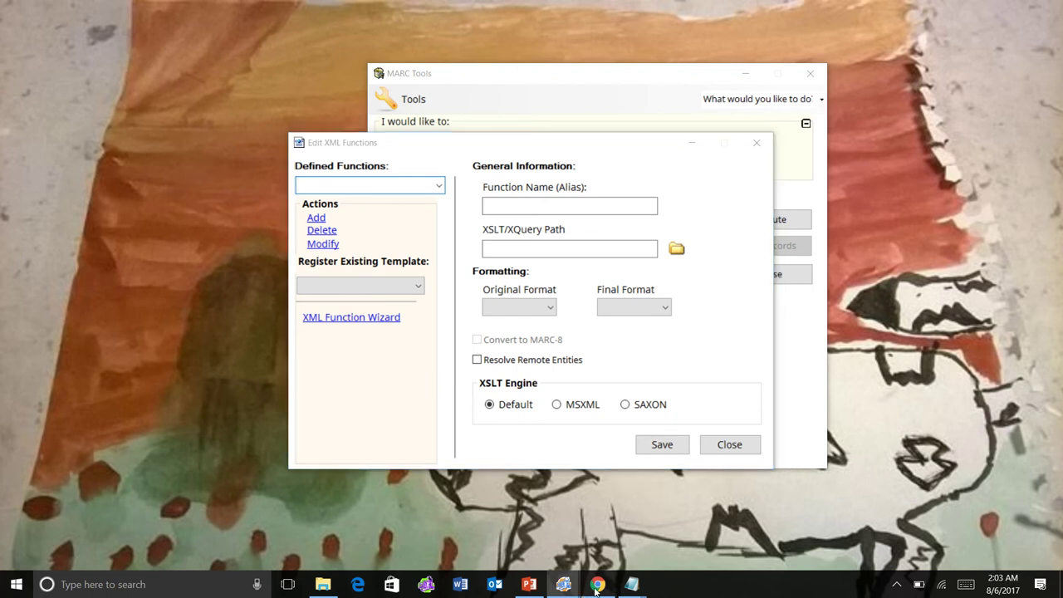
# - Review past_perfect.xml, collapse the VFPData schema and first two reportdata records, then minimize Chrome
pyautogui.scroll(-5, 506, 290)
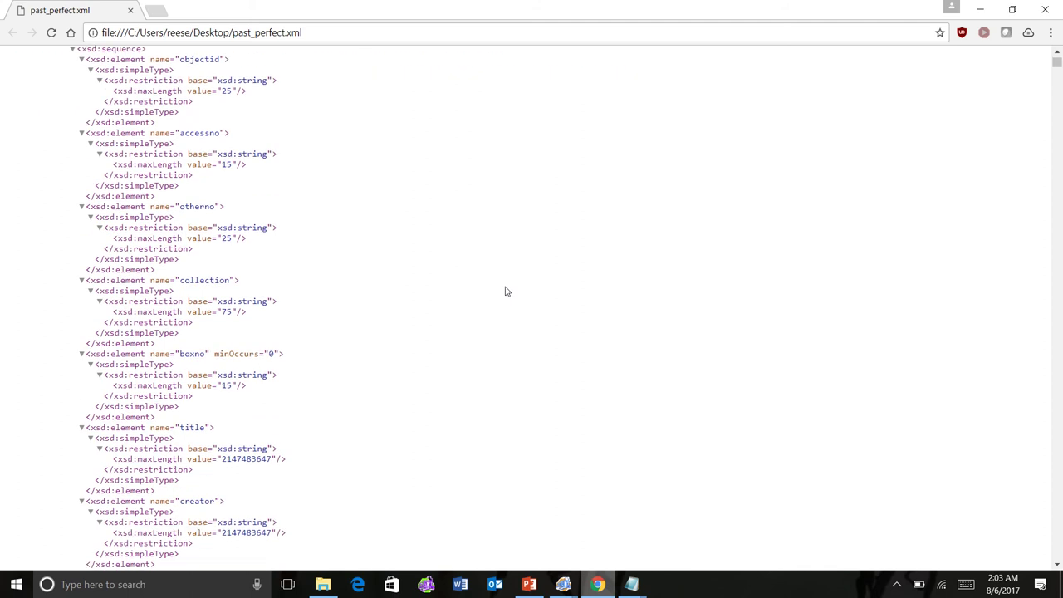
pyautogui.scroll(-1, 507, 291)
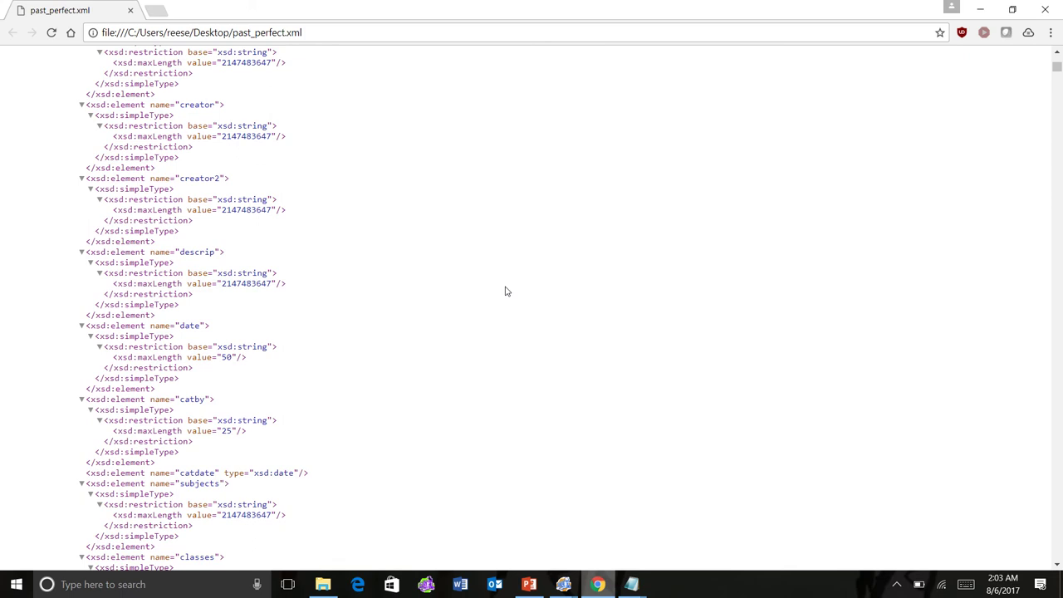
pyautogui.scroll(-7, 506, 291)
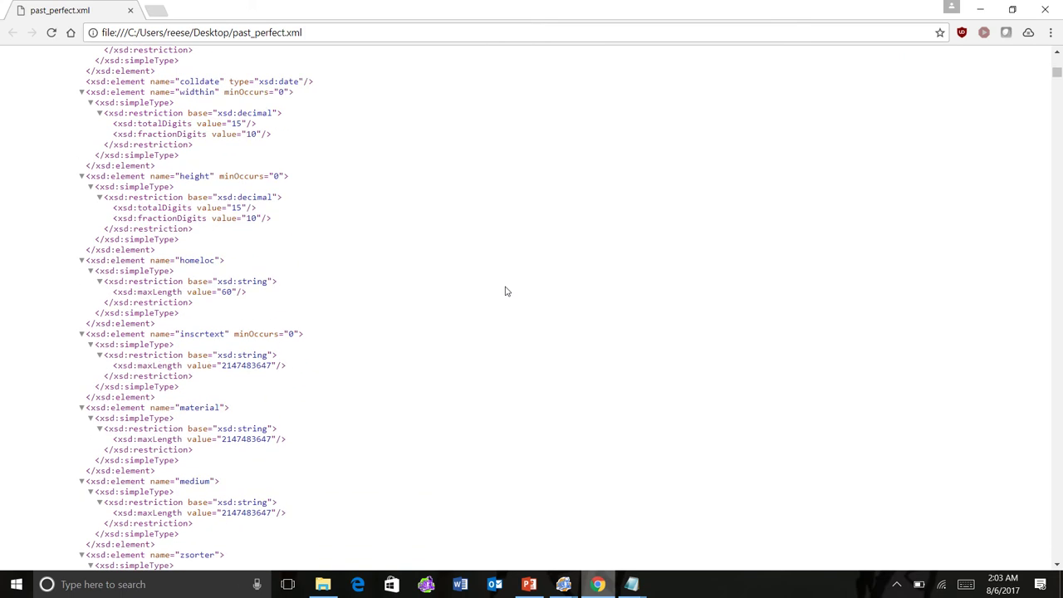
pyautogui.scroll(-4, 507, 290)
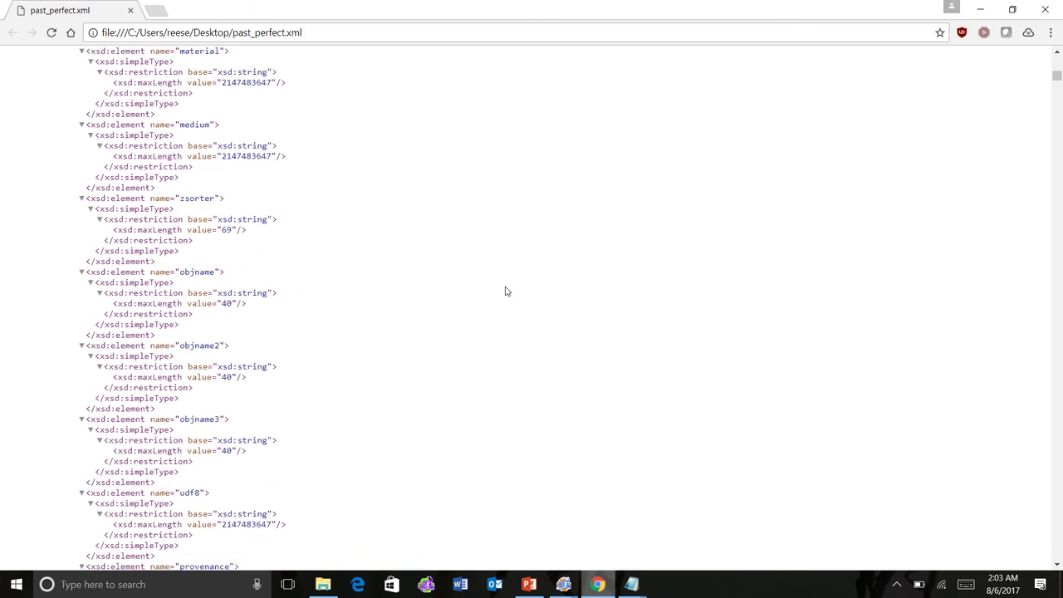
pyautogui.scroll(-7, 506, 291)
pyautogui.scroll(3, 506, 291)
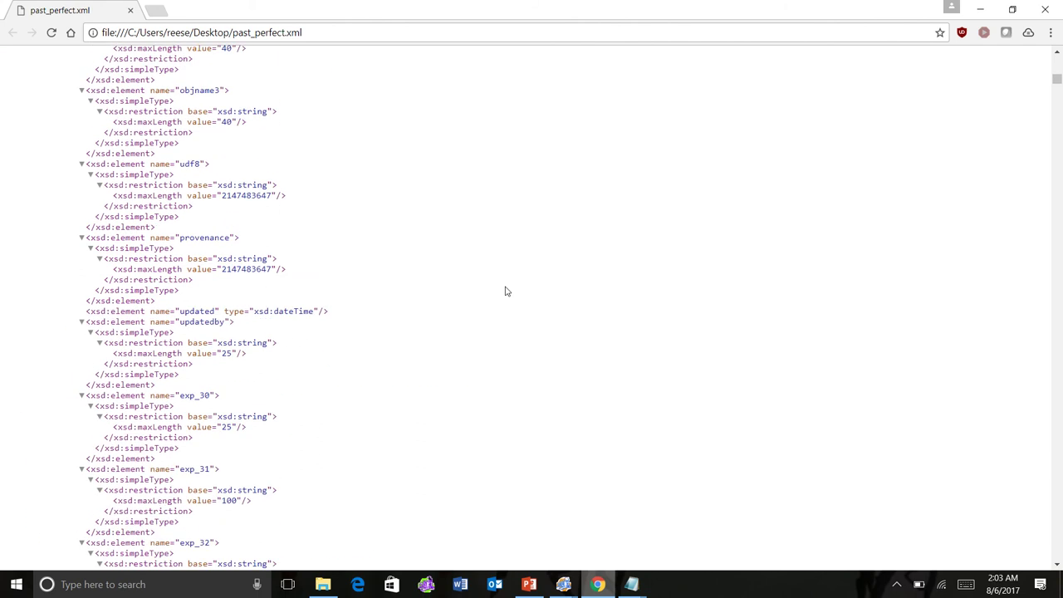
pyautogui.scroll(15, 506, 291)
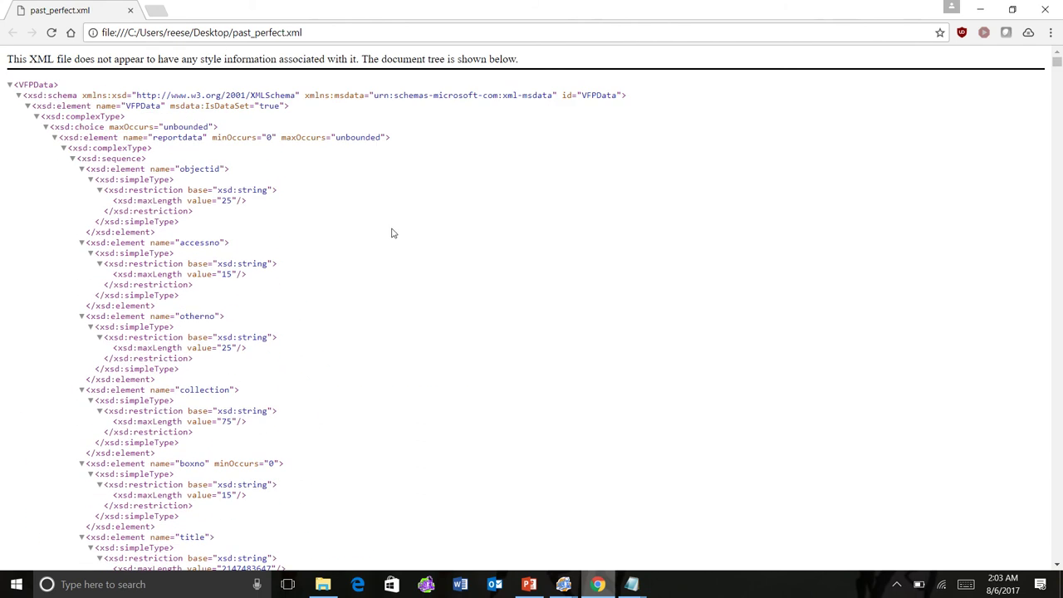
pyautogui.click(27, 106)
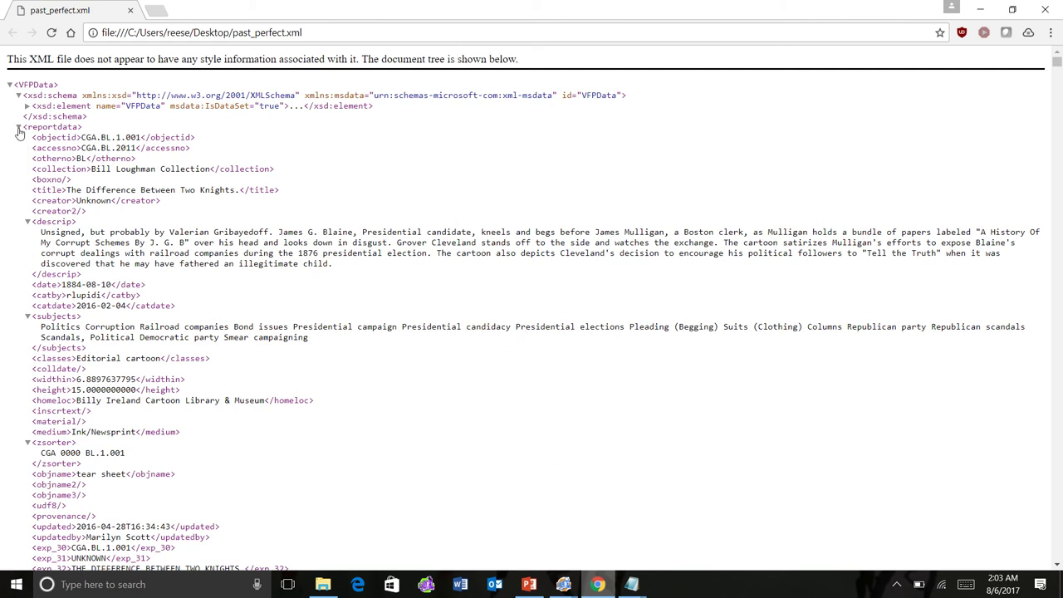
pyautogui.click(18, 127)
pyautogui.click(18, 138)
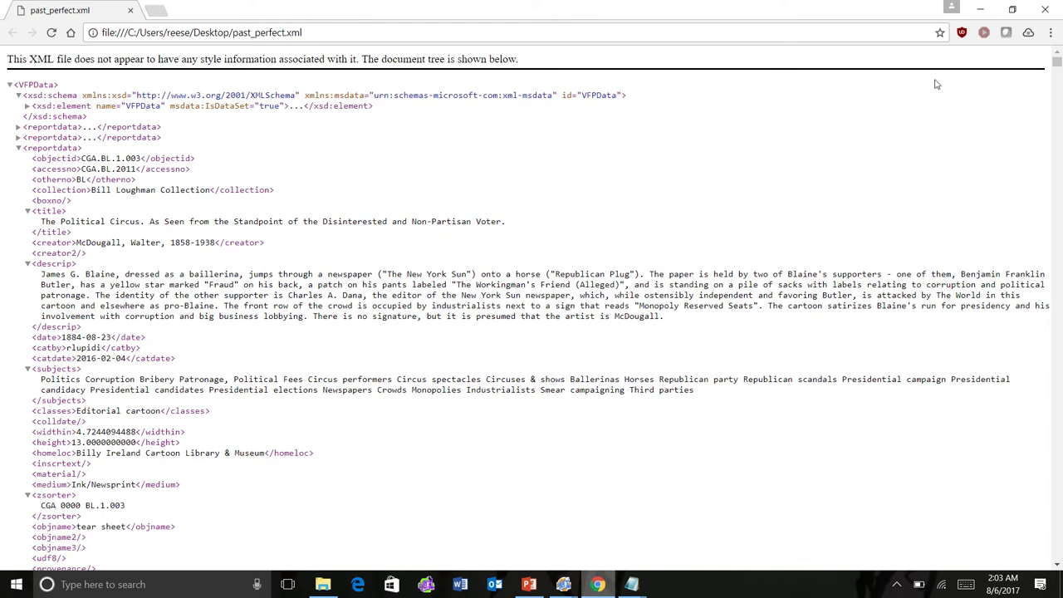
pyautogui.click(983, 12)
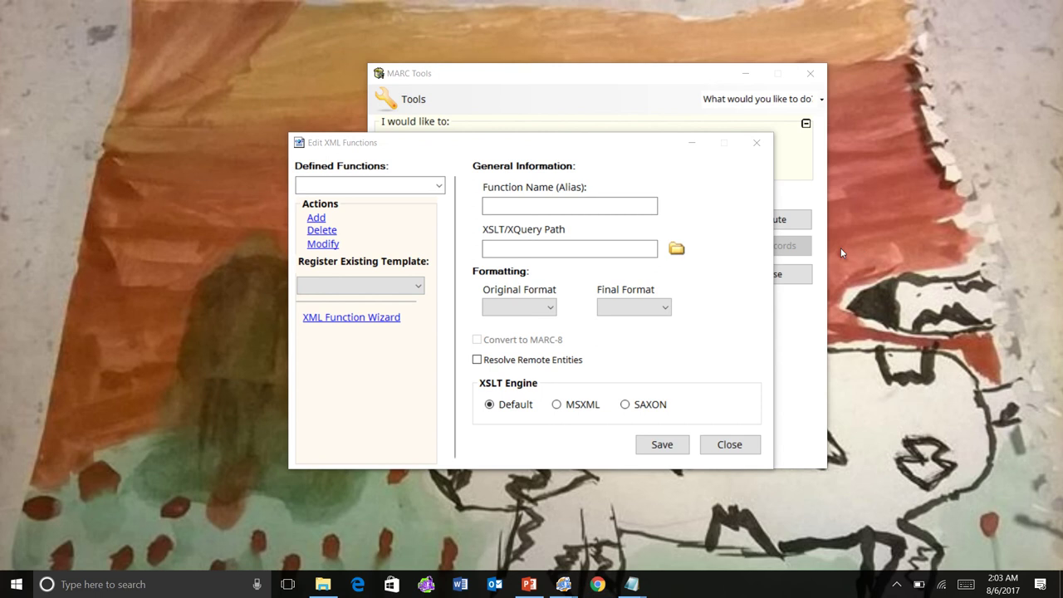
# - Launch the XML Function Wizard and name the transformation 'PastPerfect Test => MARC'
pyautogui.click(376, 319)
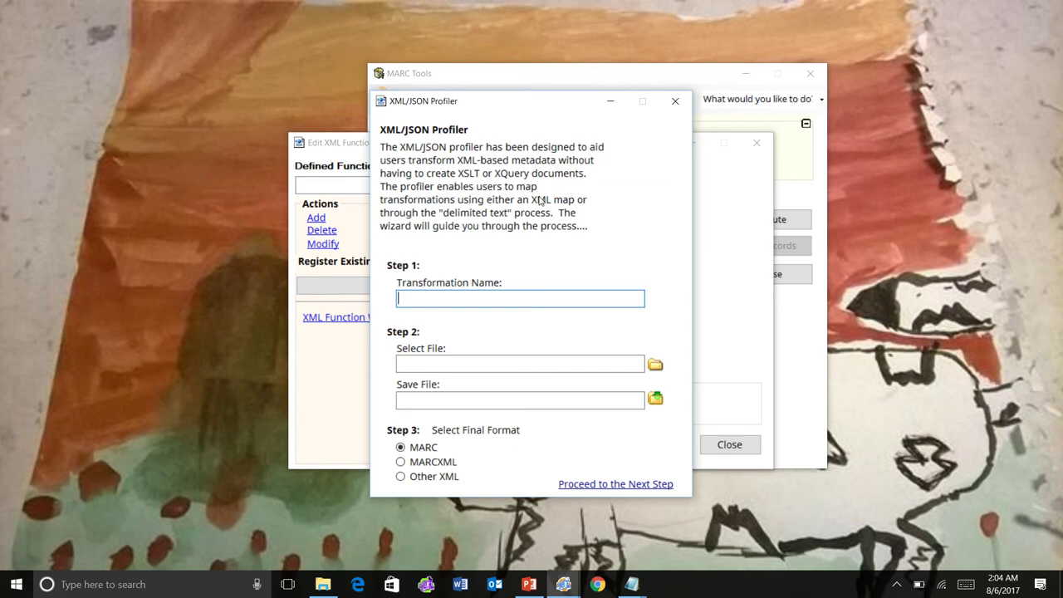
pyautogui.write('PastPerfect Test => MARC')
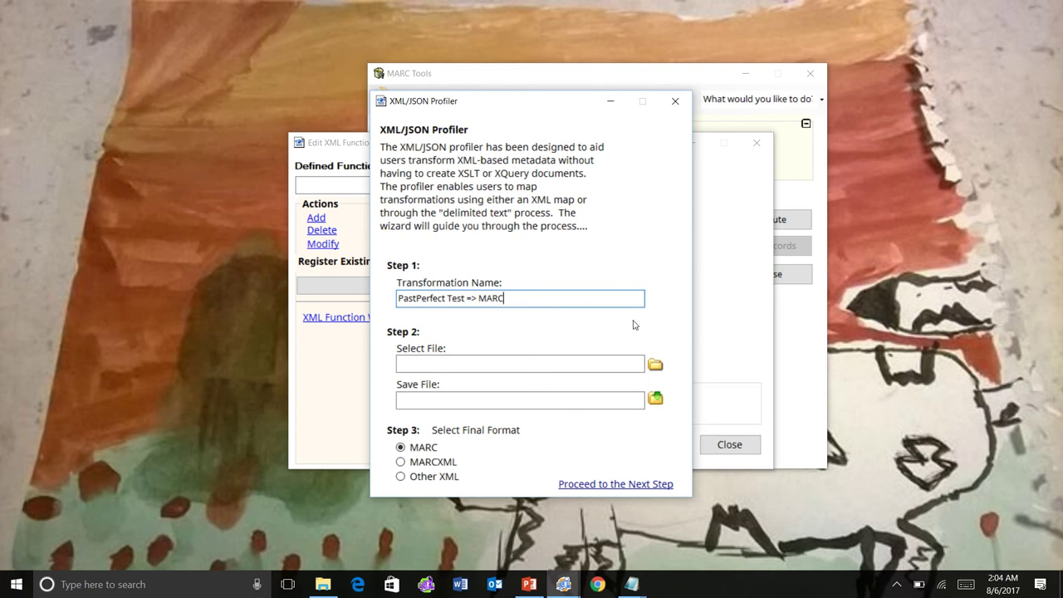
# - Select past_perfect.xml as the profiler's source XML file
pyautogui.click(655, 365)
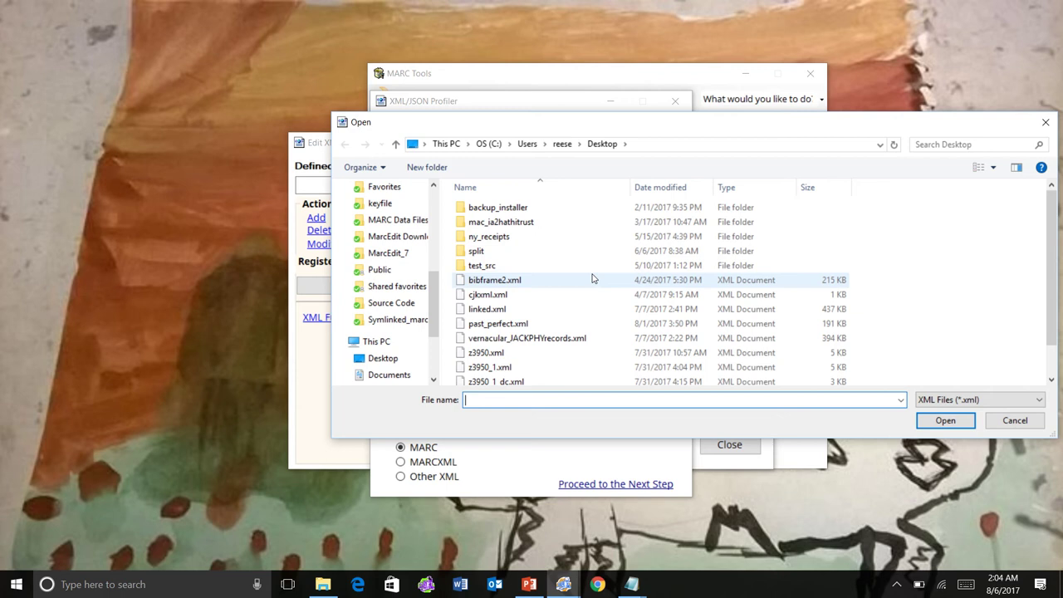
pyautogui.click(932, 400)
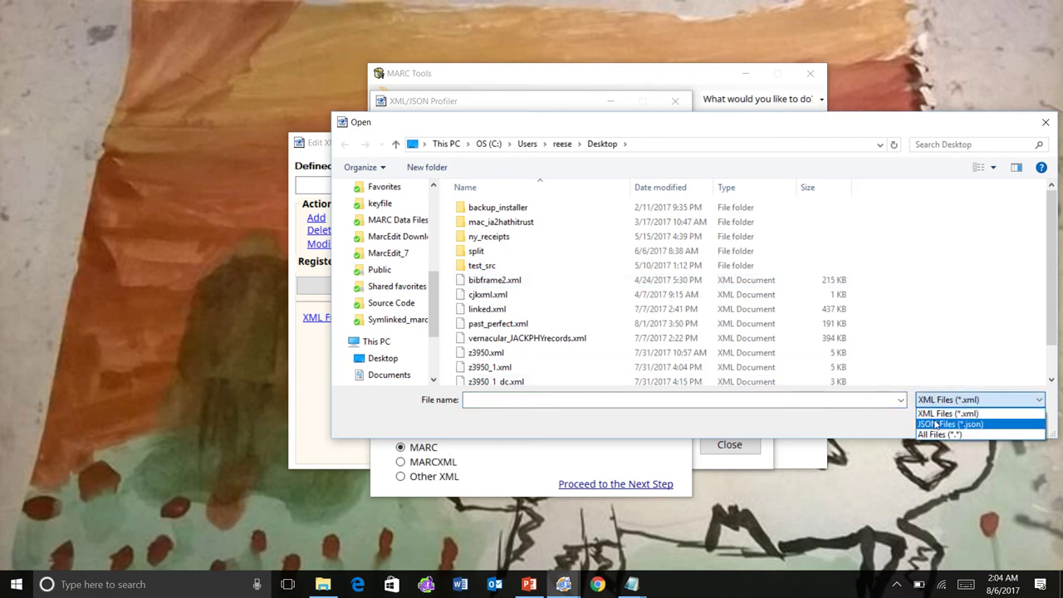
pyautogui.click(947, 414)
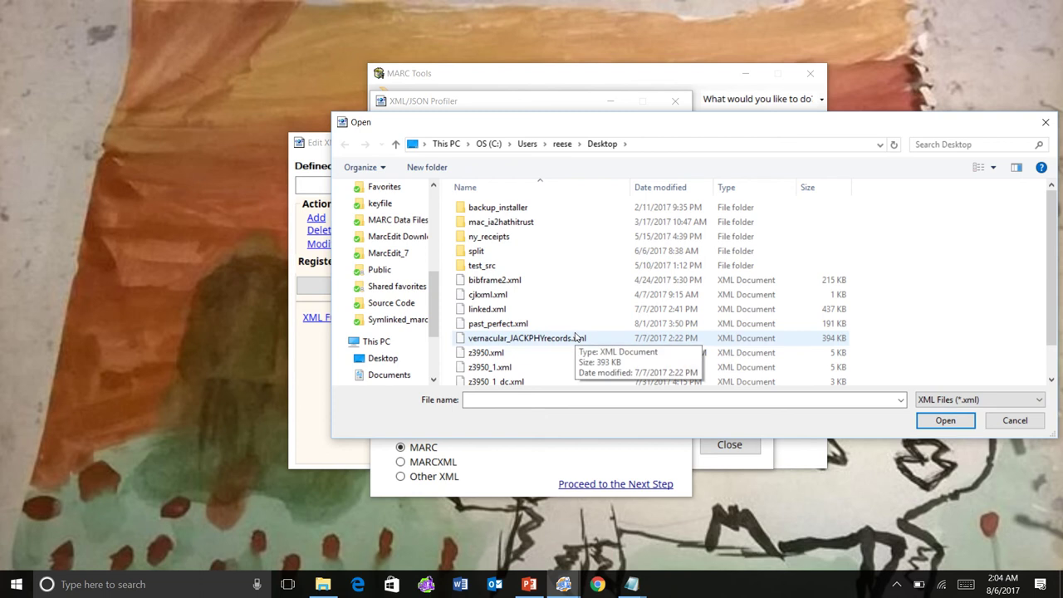
pyautogui.click(534, 325)
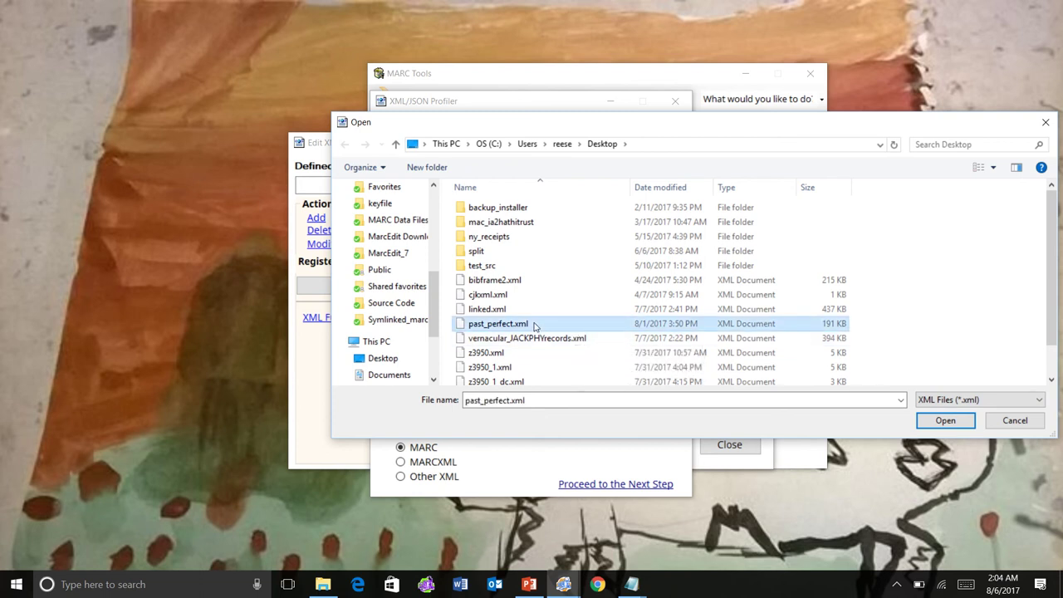
pyautogui.click(945, 421)
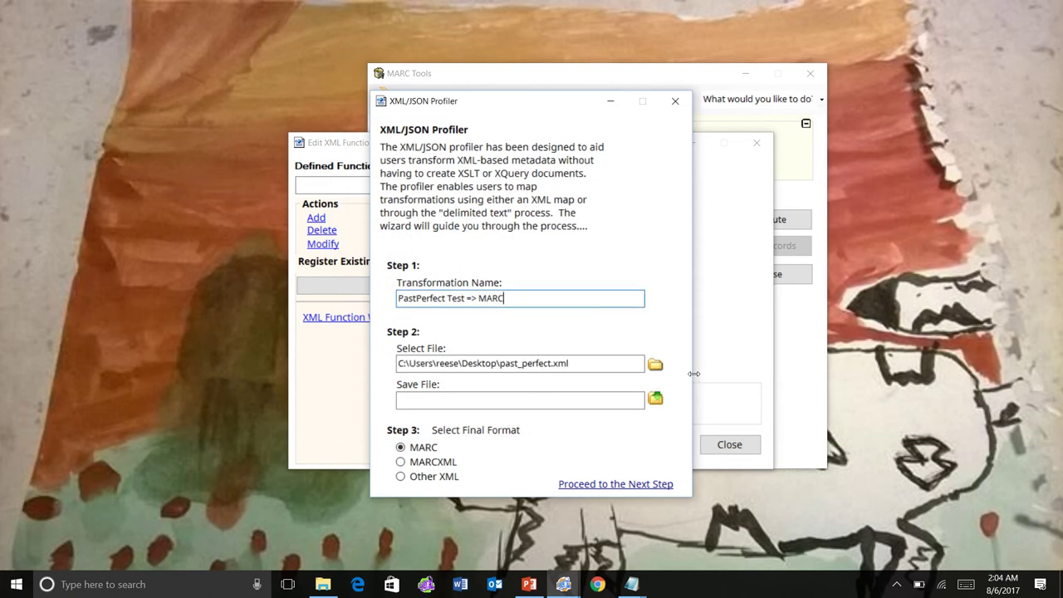
# - Set the save file to test.xprofile, replacing the existing copy
pyautogui.click(654, 401)
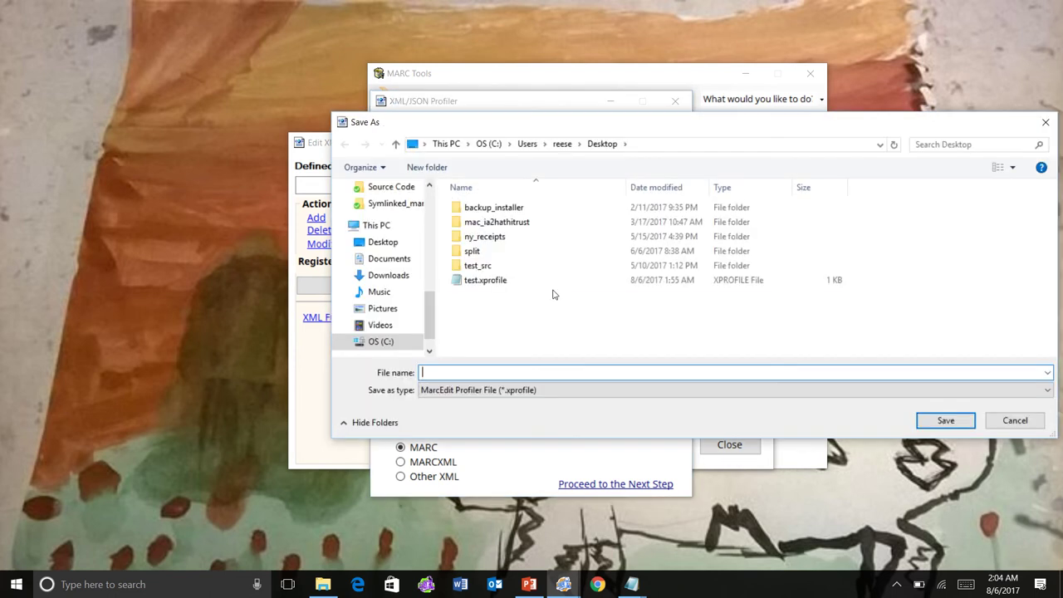
pyautogui.click(506, 285)
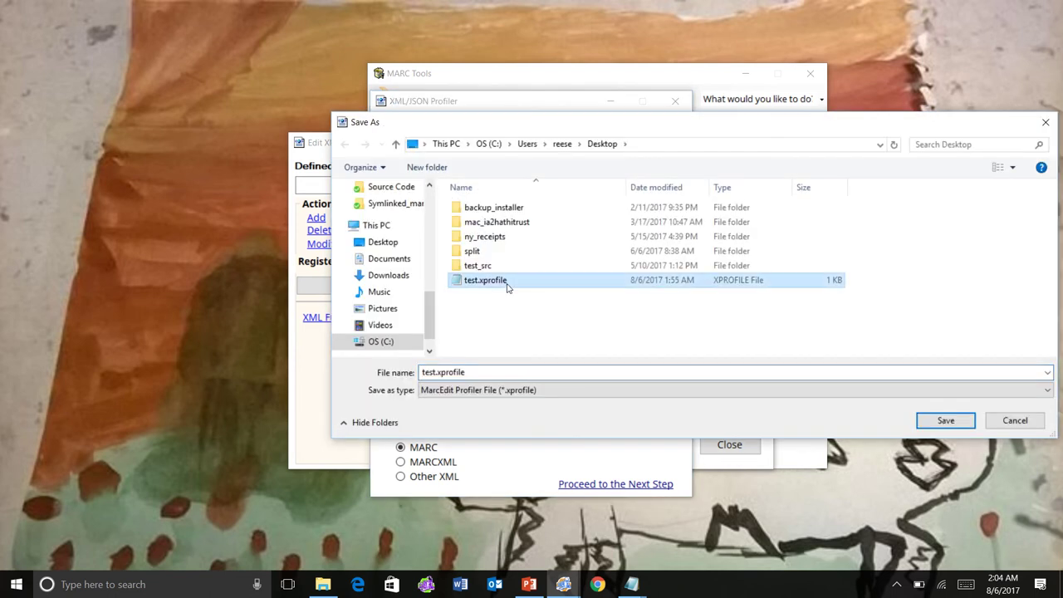
pyautogui.click(944, 421)
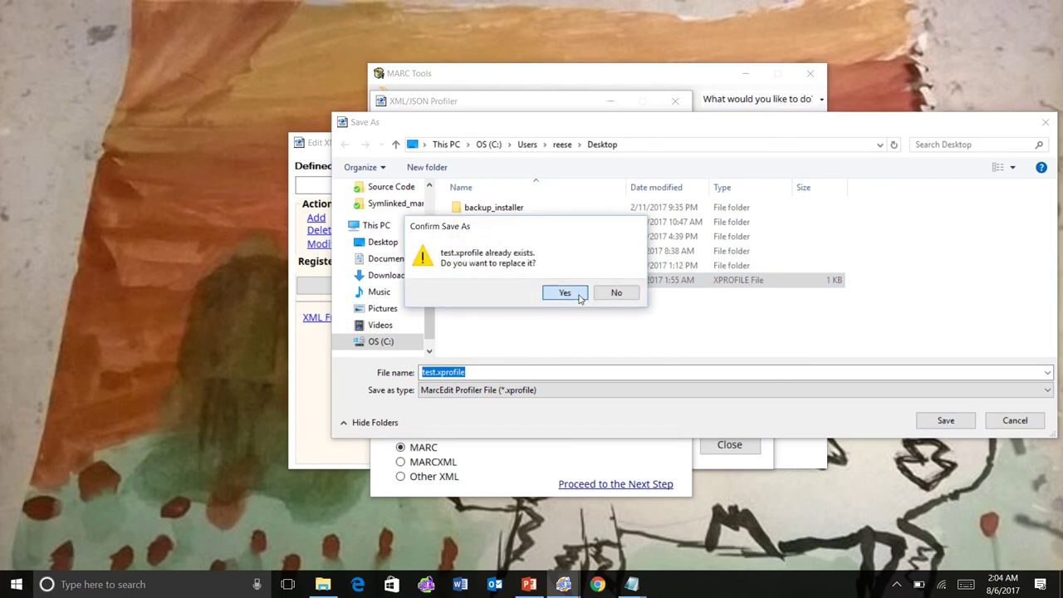
pyautogui.click(565, 292)
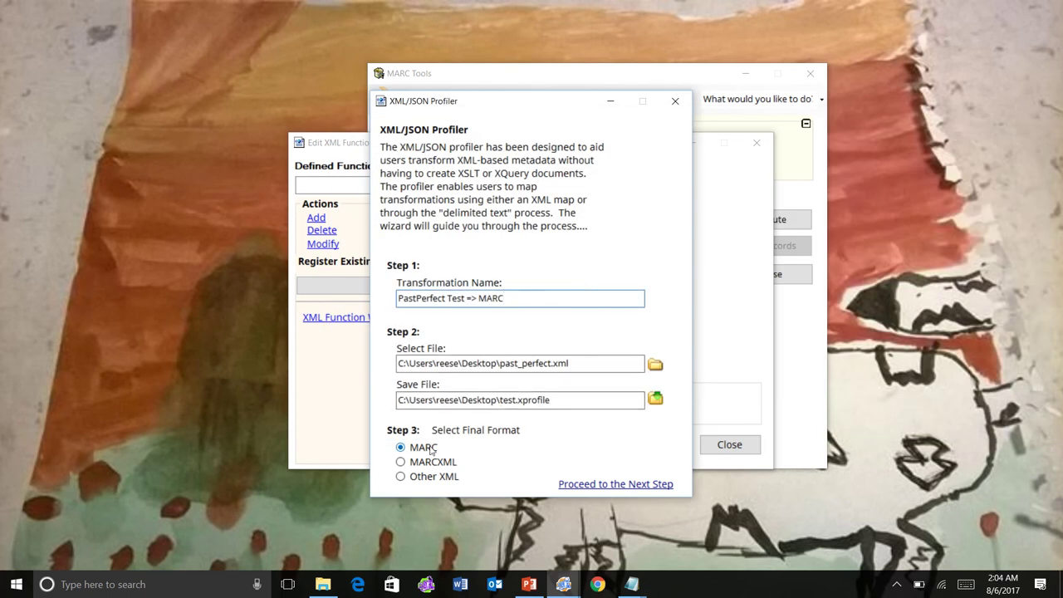
# - Advance to the record-element step and inspect the xsd:schema and VFPData nodes
pyautogui.click(607, 486)
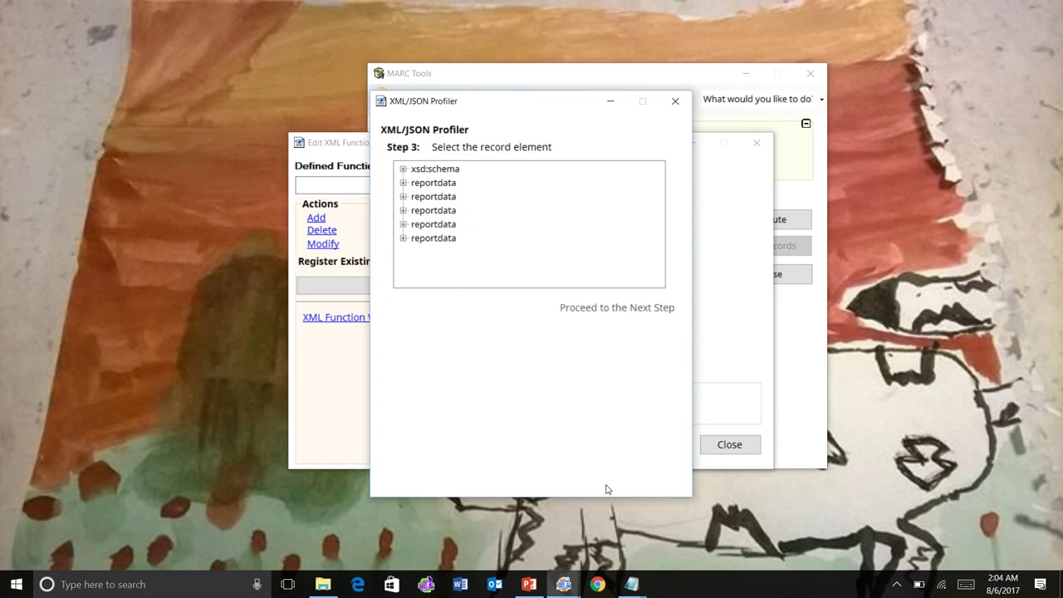
pyautogui.click(404, 170)
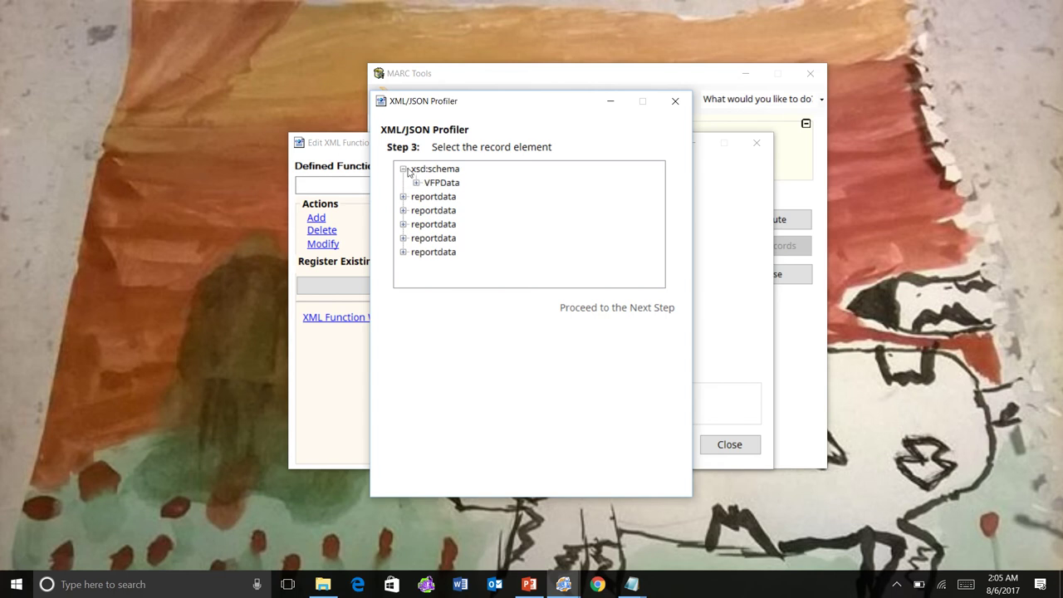
pyautogui.click(417, 183)
pyautogui.click(417, 183)
pyautogui.click(403, 170)
# - Inspect the first reportdata record's fields, then choose reportdata as the record element and proceed
pyautogui.click(403, 183)
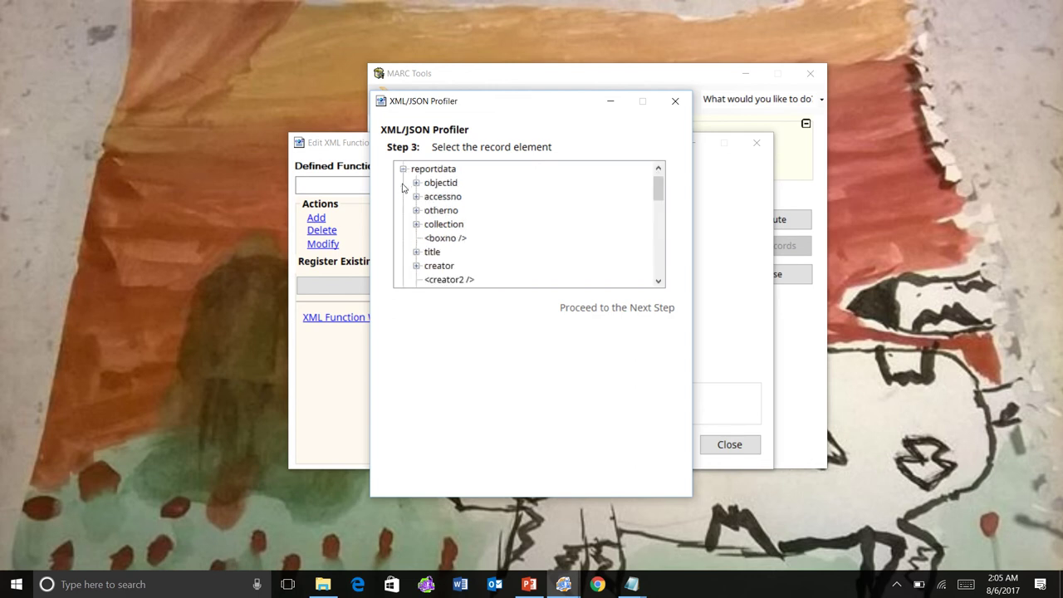
pyautogui.click(416, 183)
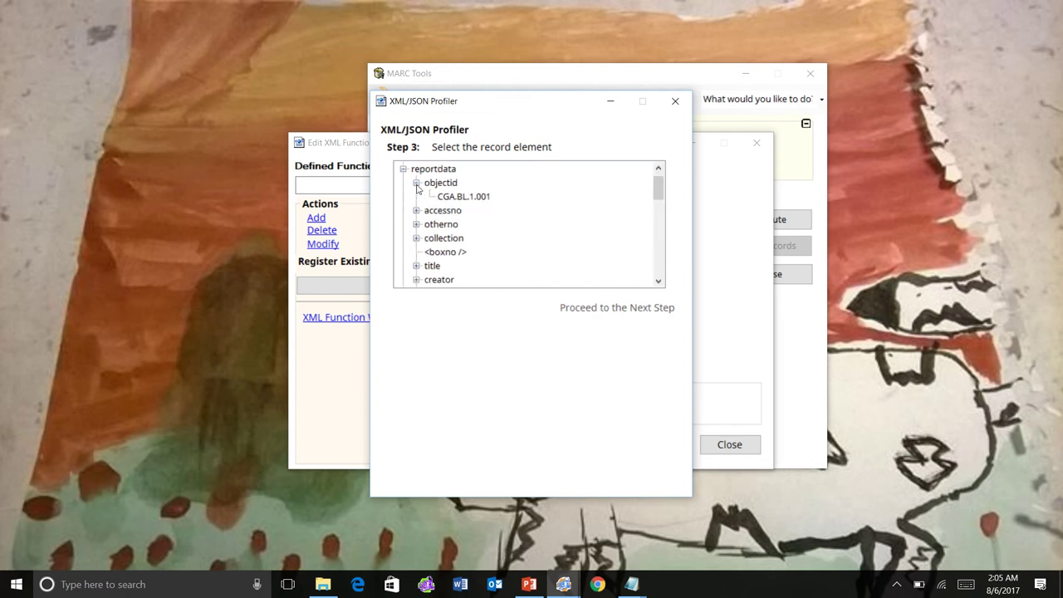
pyautogui.click(416, 183)
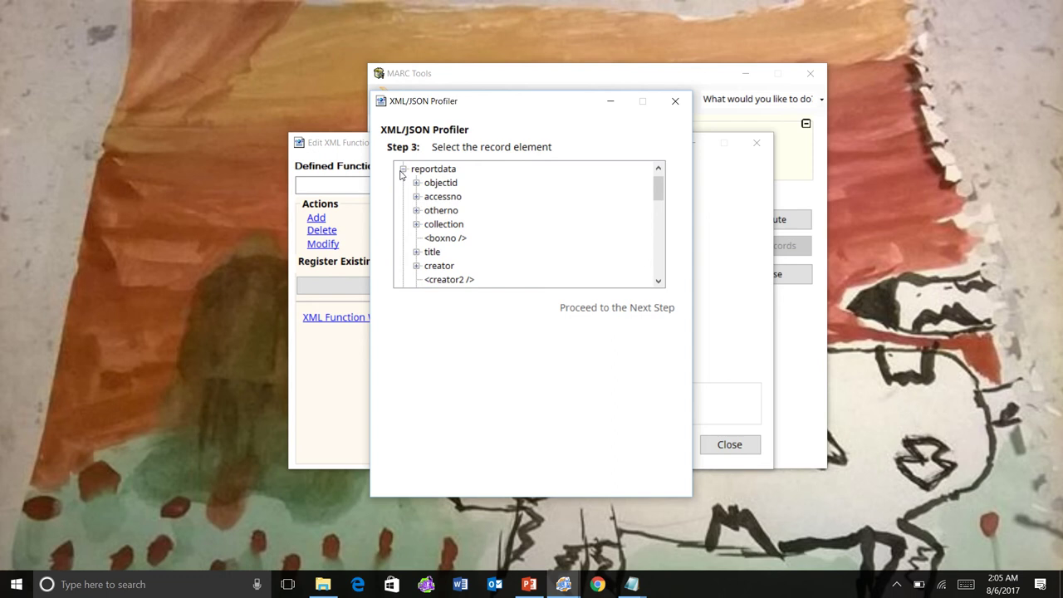
pyautogui.click(402, 170)
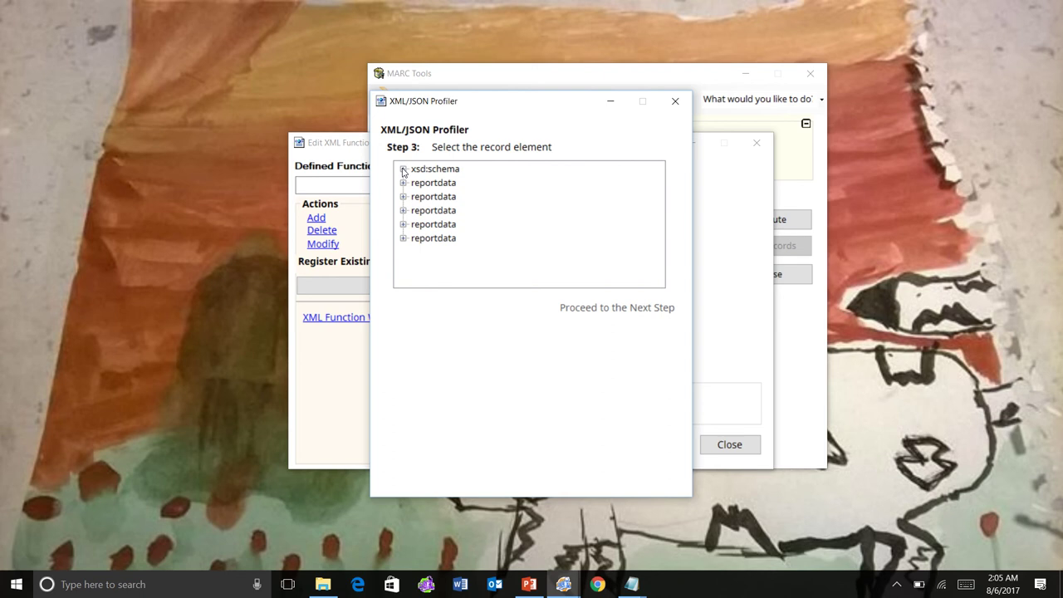
pyautogui.click(425, 184)
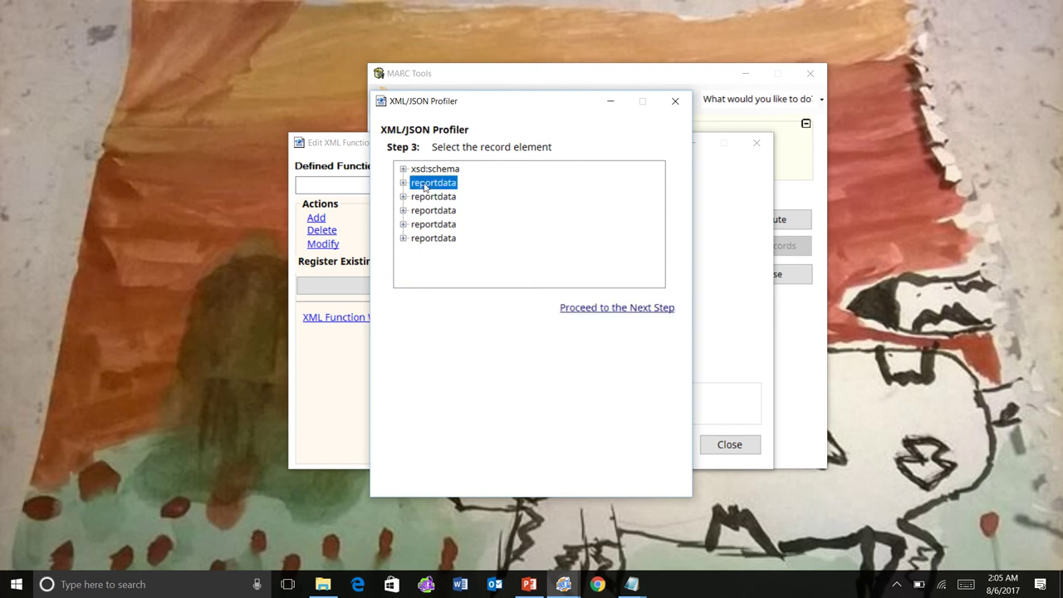
pyautogui.click(587, 308)
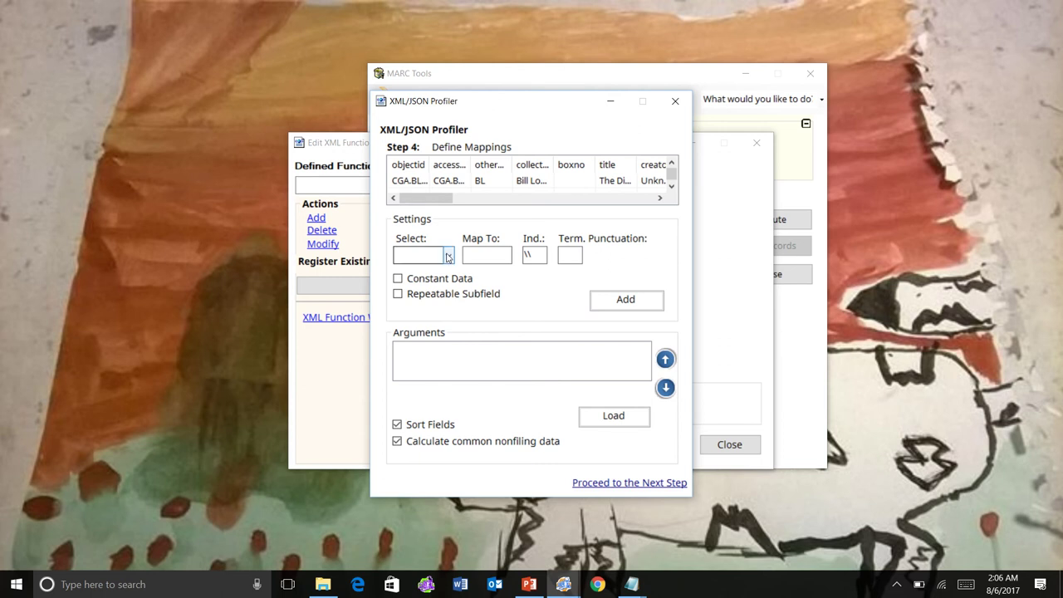
# - Map objectid to MARC field 001
pyautogui.click(447, 258)
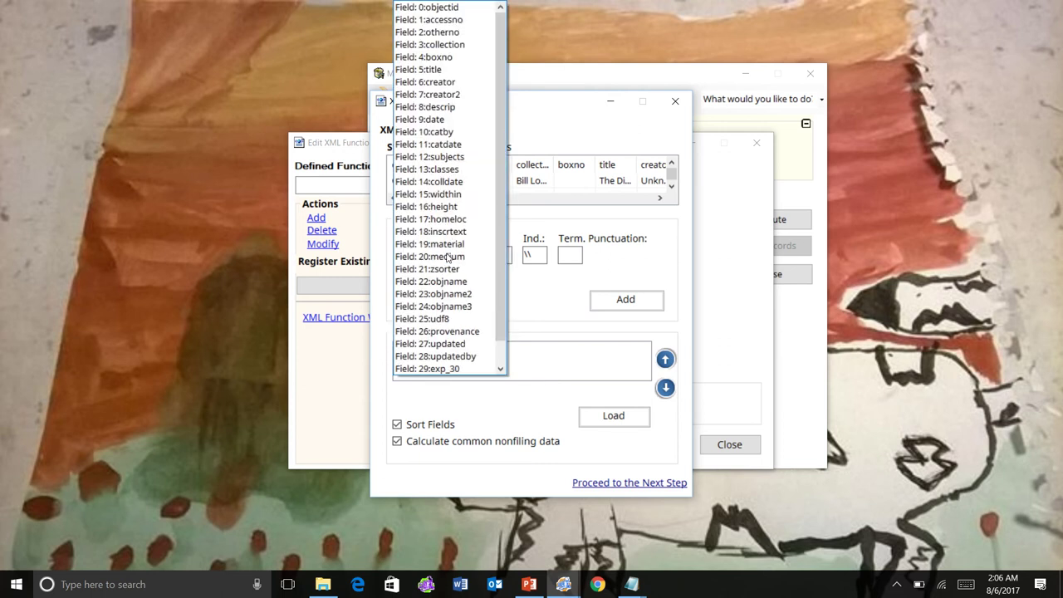
pyautogui.click(428, 7)
pyautogui.click(474, 256)
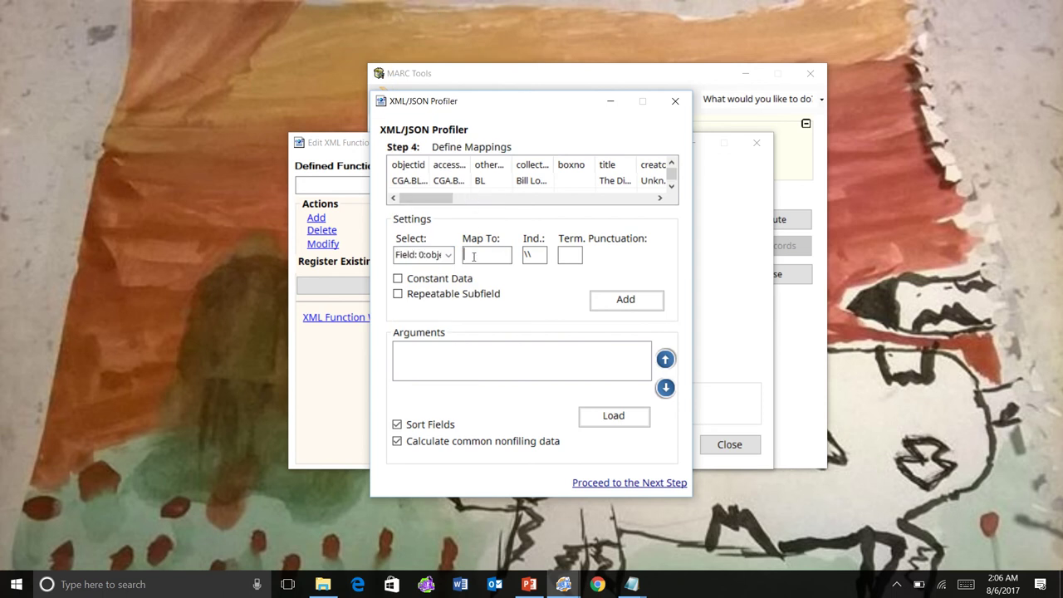
pyautogui.write('001')
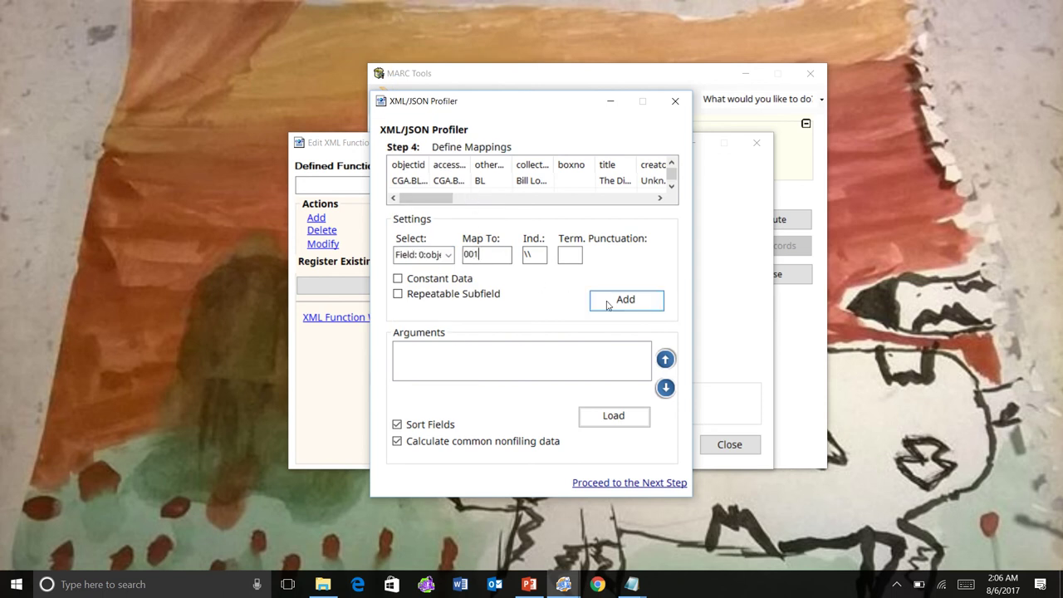
pyautogui.click(607, 303)
# - Map creator to 100$a with indicators 10
pyautogui.click(449, 256)
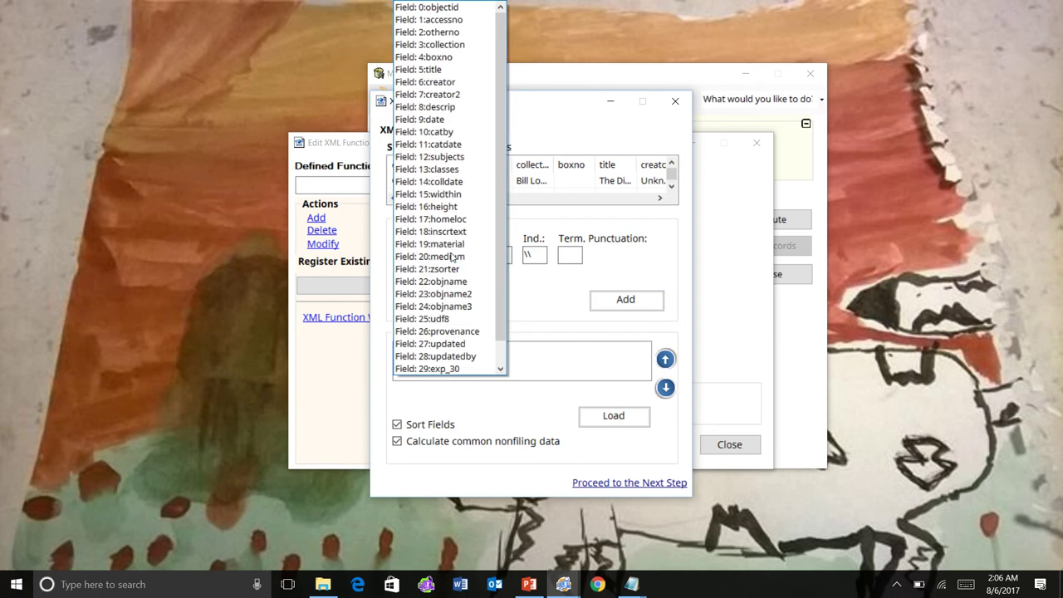
pyautogui.click(451, 82)
pyautogui.click(484, 261)
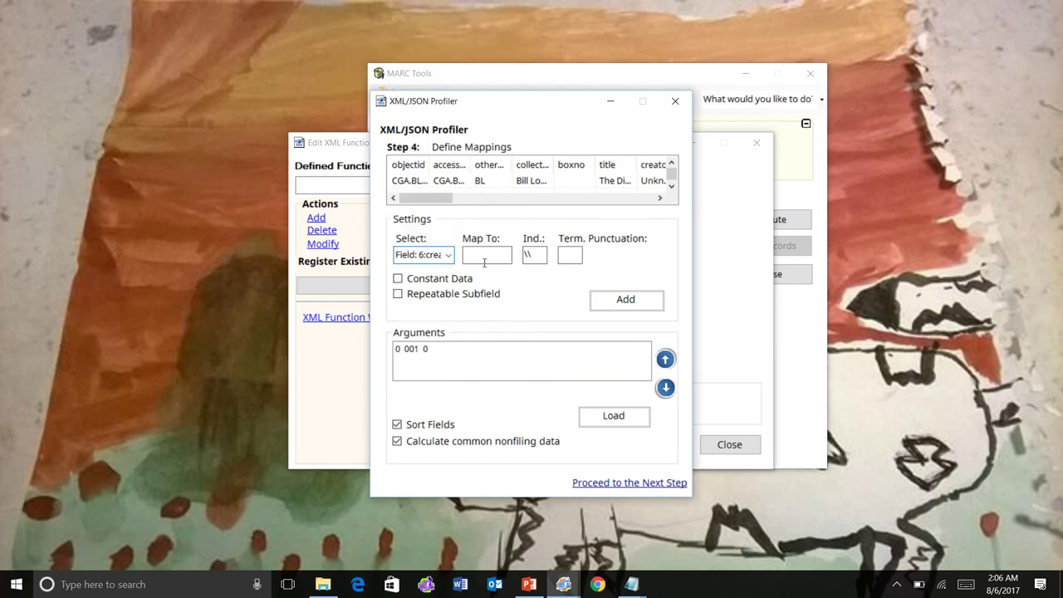
pyautogui.write('100')
pyautogui.click(500, 256)
pyautogui.write('$a')
pyautogui.press('Tab')
pyautogui.write('10')
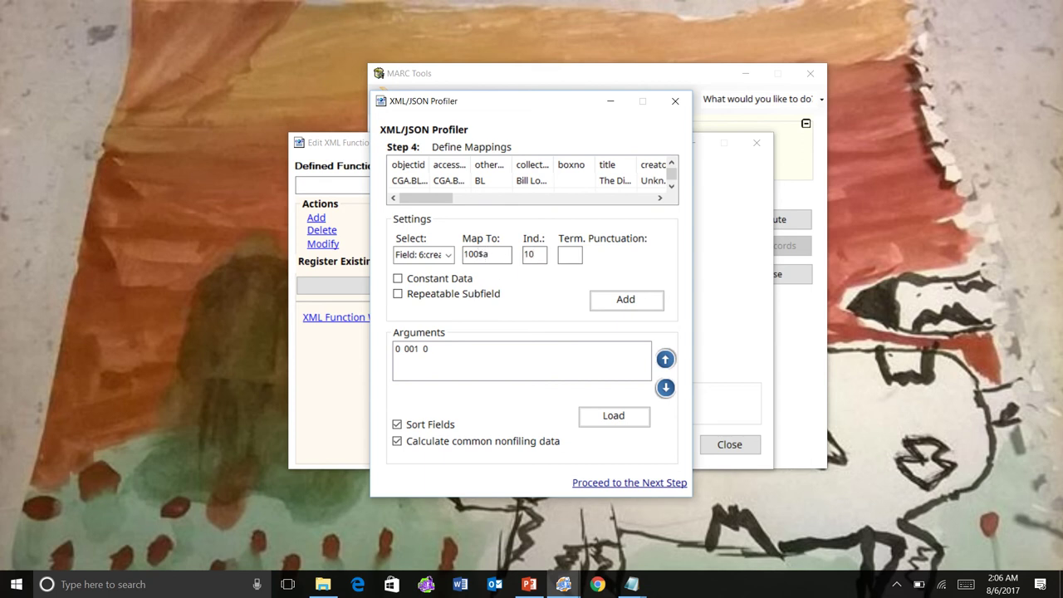
pyautogui.click(610, 304)
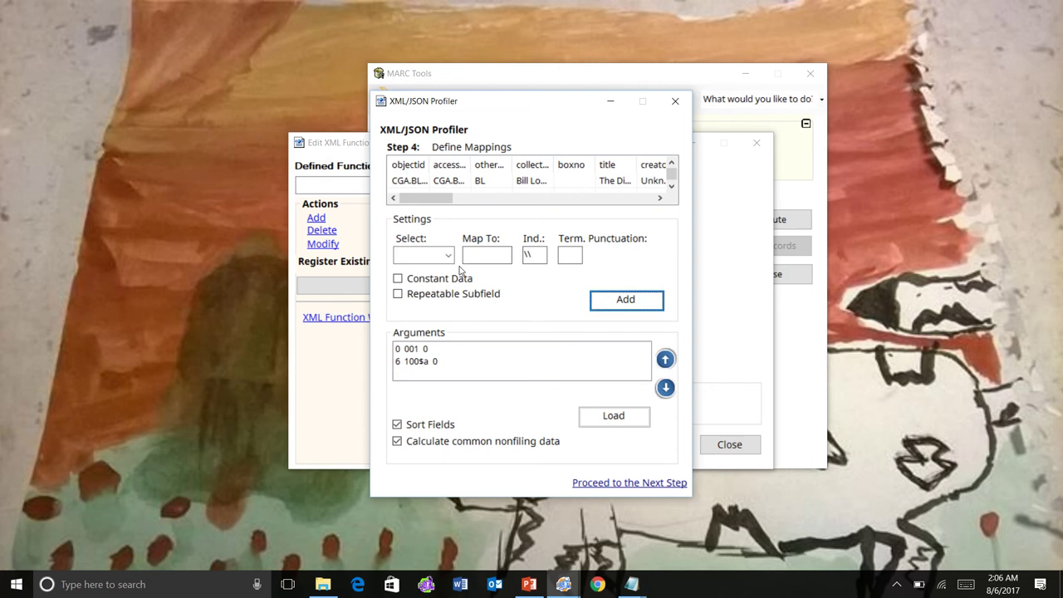
pyautogui.click(441, 427)
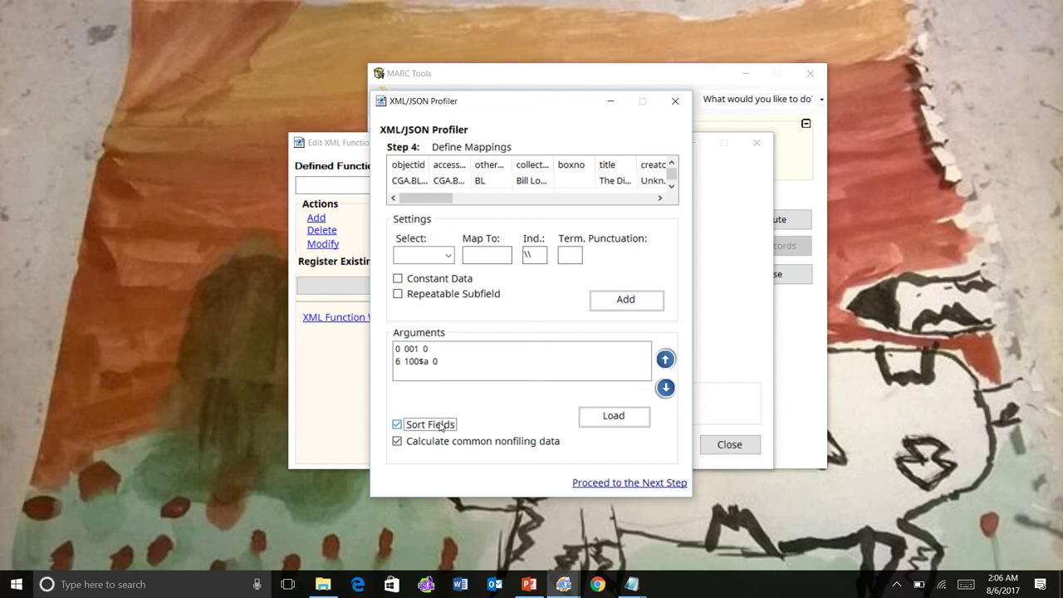
# - Map title to 245$a with indicators 10
pyautogui.click(449, 257)
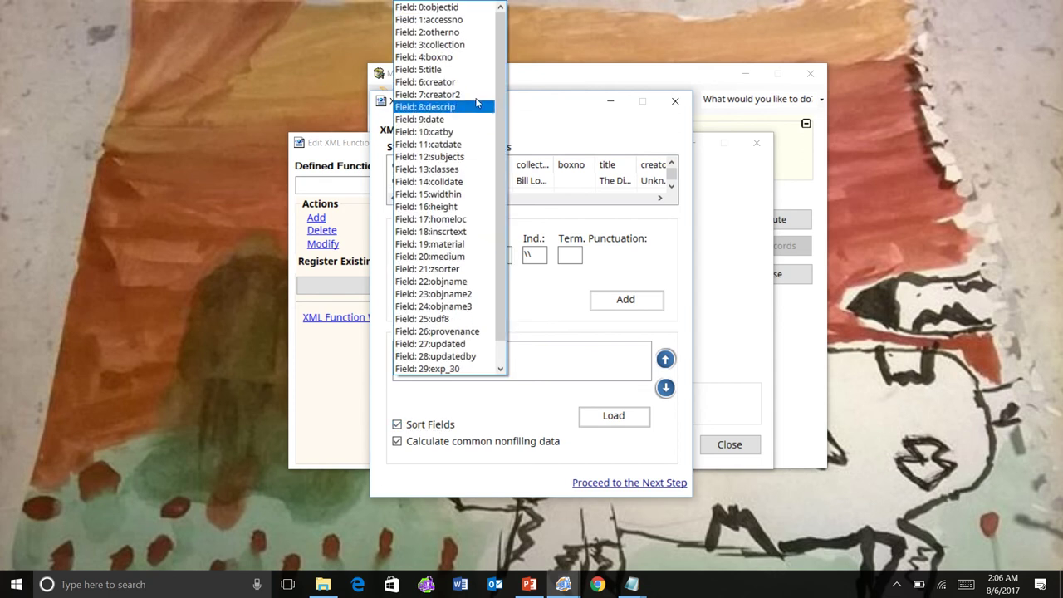
pyautogui.click(454, 70)
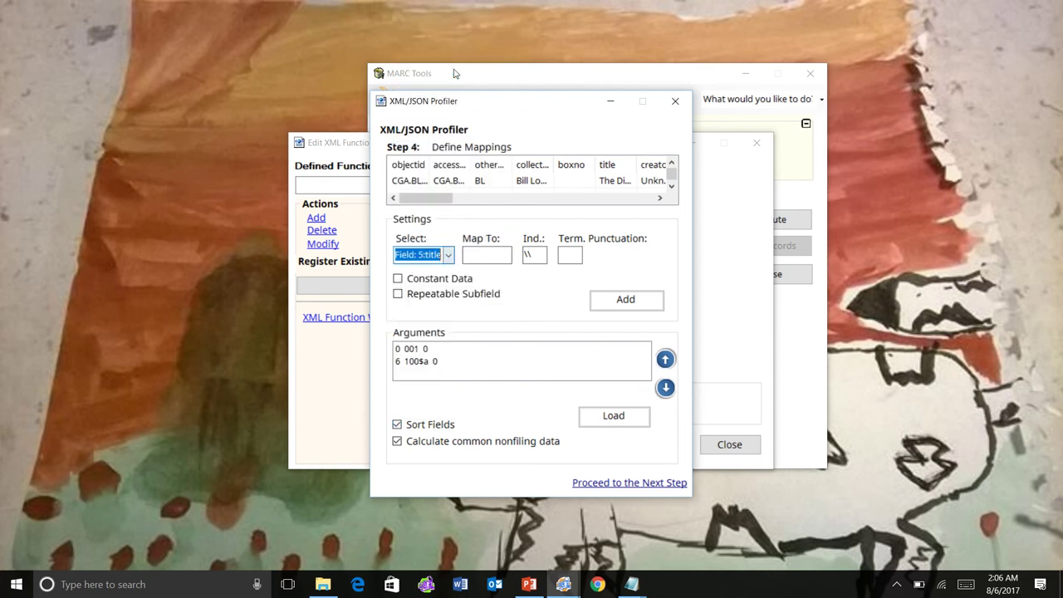
pyautogui.click(496, 254)
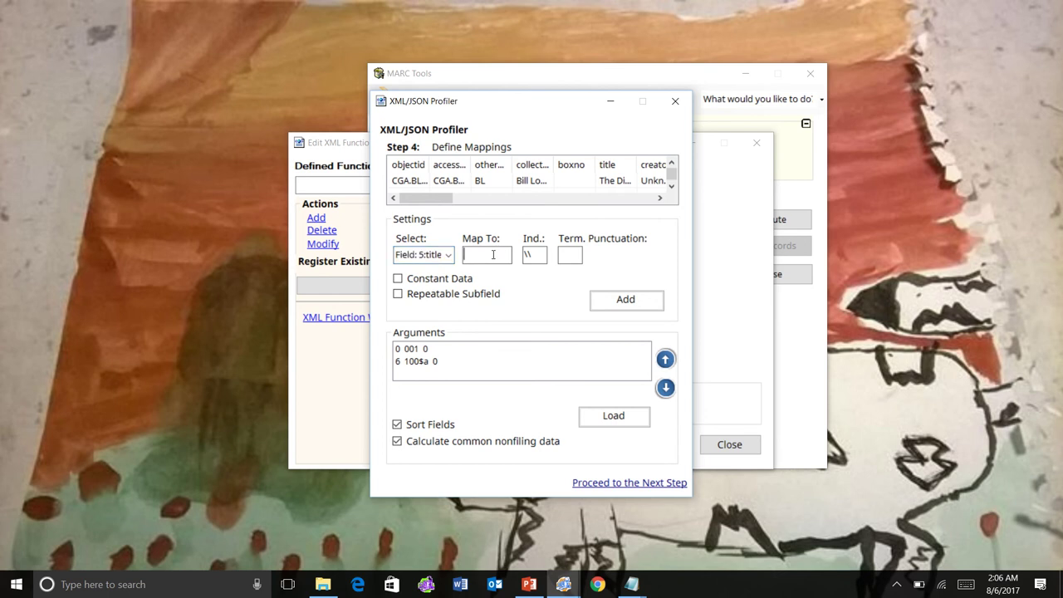
pyautogui.write('245$a')
pyautogui.press('Tab')
pyautogui.write('10')
pyautogui.click(615, 305)
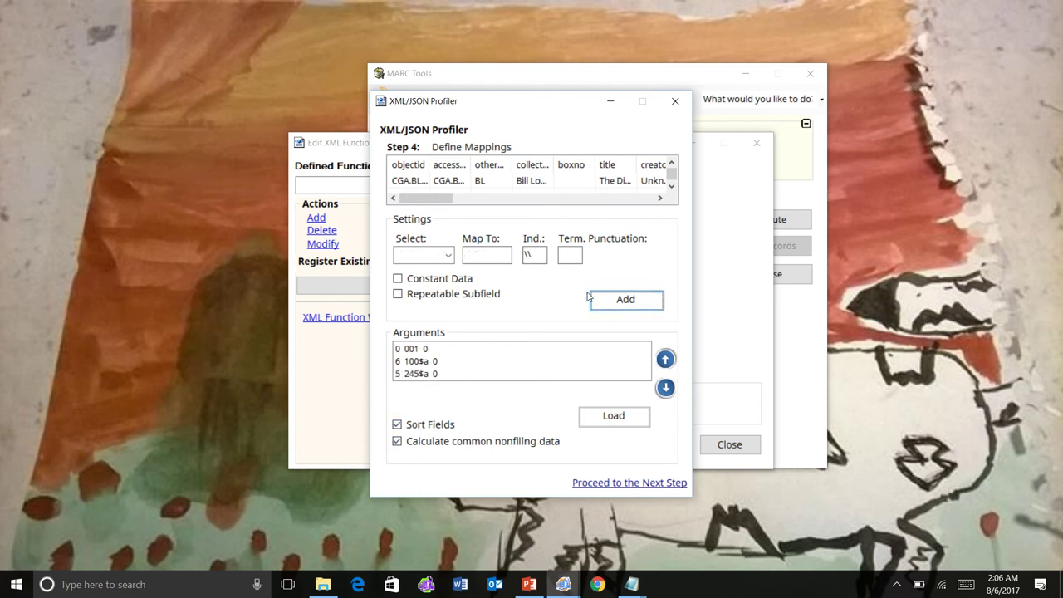
# - Map creator2 to 700$a with indicators 10
pyautogui.click(448, 256)
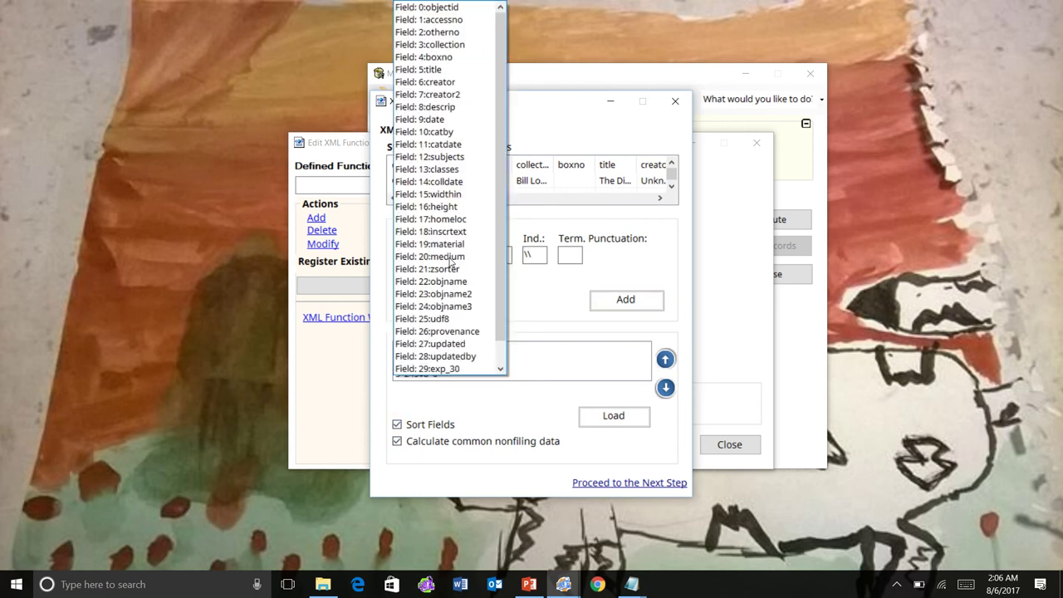
pyautogui.click(448, 94)
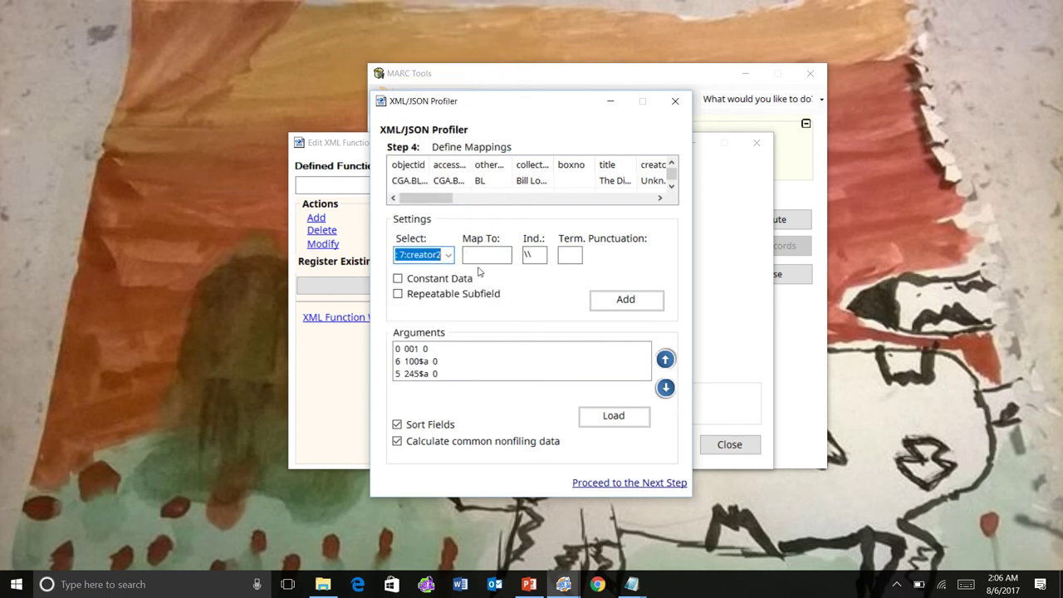
pyautogui.click(488, 251)
pyautogui.write('79')
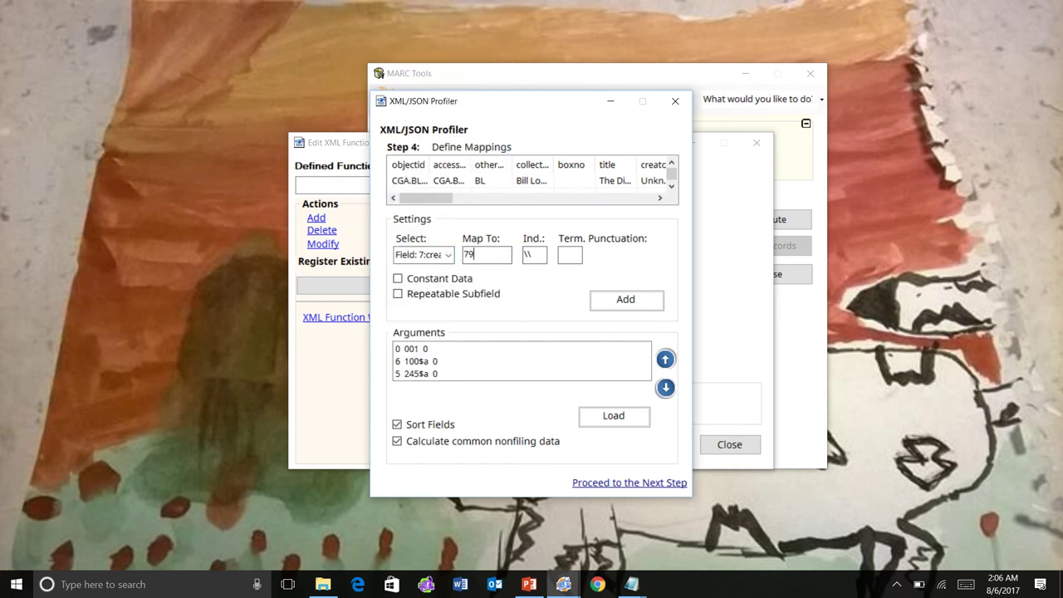
pyautogui.press('BackSpace')
pyautogui.write('00$a')
pyautogui.press('Tab')
pyautogui.write('10')
pyautogui.click(609, 305)
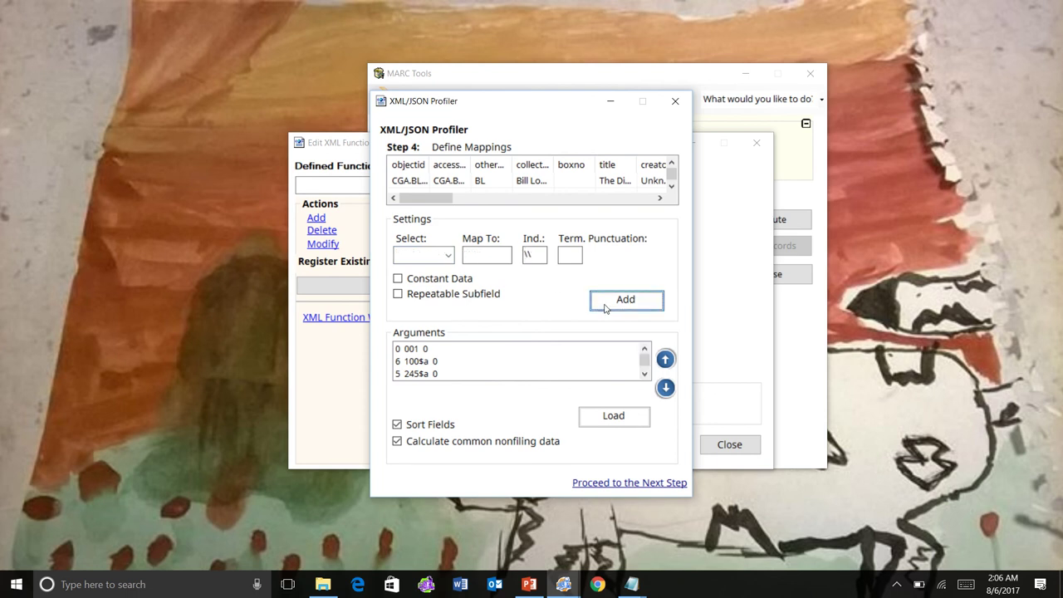
# - Choose descrip as the source field and enter 500$a as its target
pyautogui.click(445, 254)
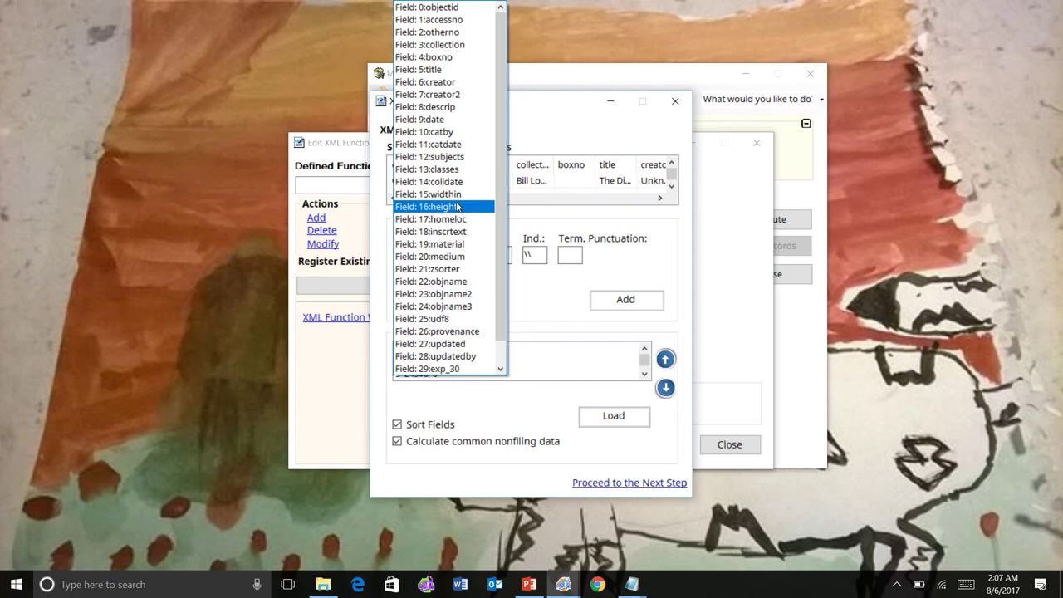
pyautogui.click(445, 106)
pyautogui.click(479, 255)
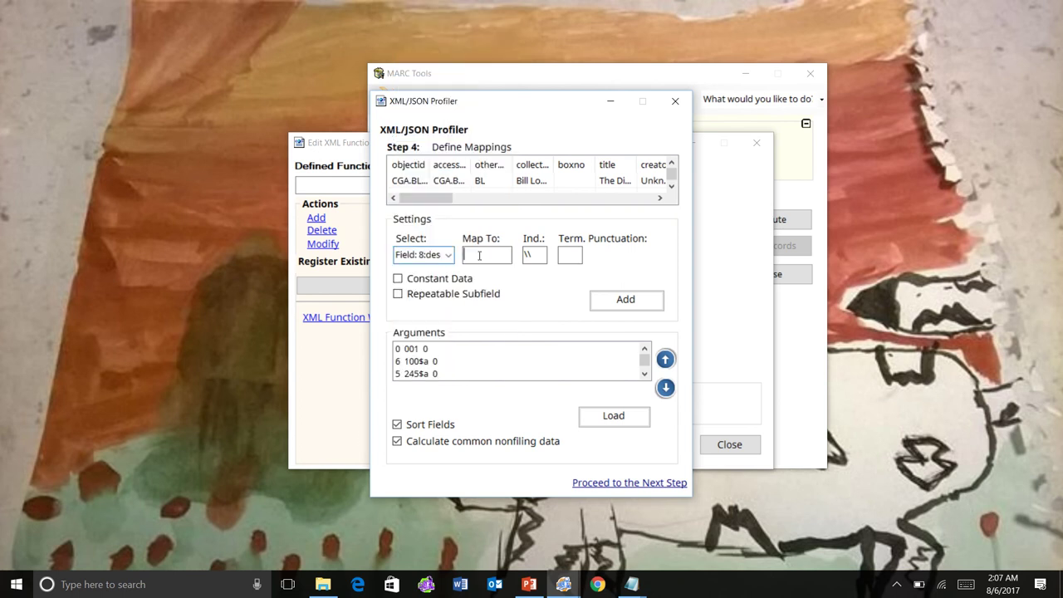
pyautogui.write('500$a')
# - Add the descrip→500$a mapping, then map widthin with constant label '500$aWidth:'
pyautogui.click(607, 299)
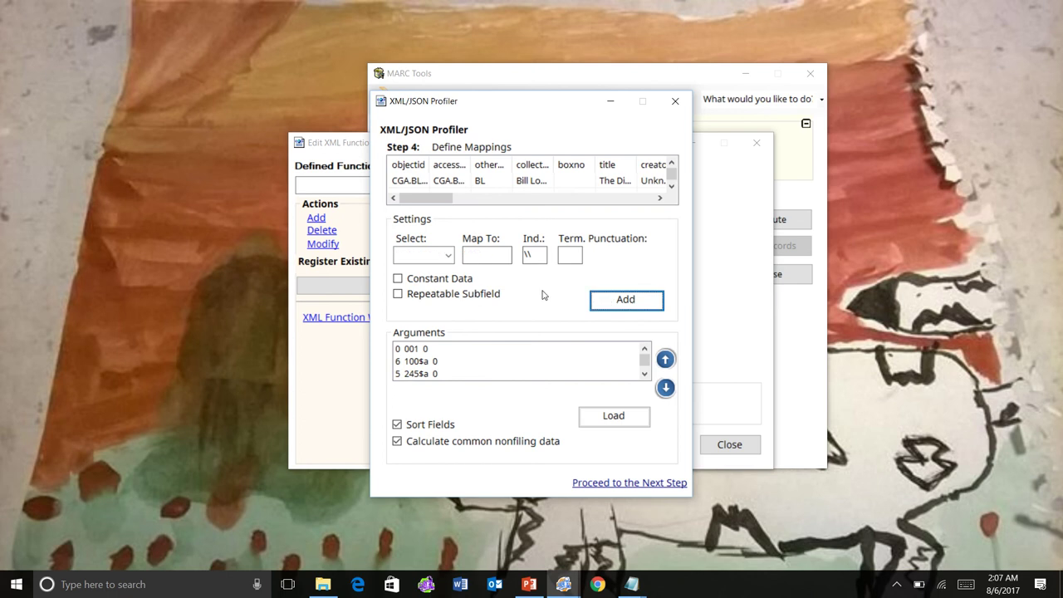
pyautogui.click(448, 257)
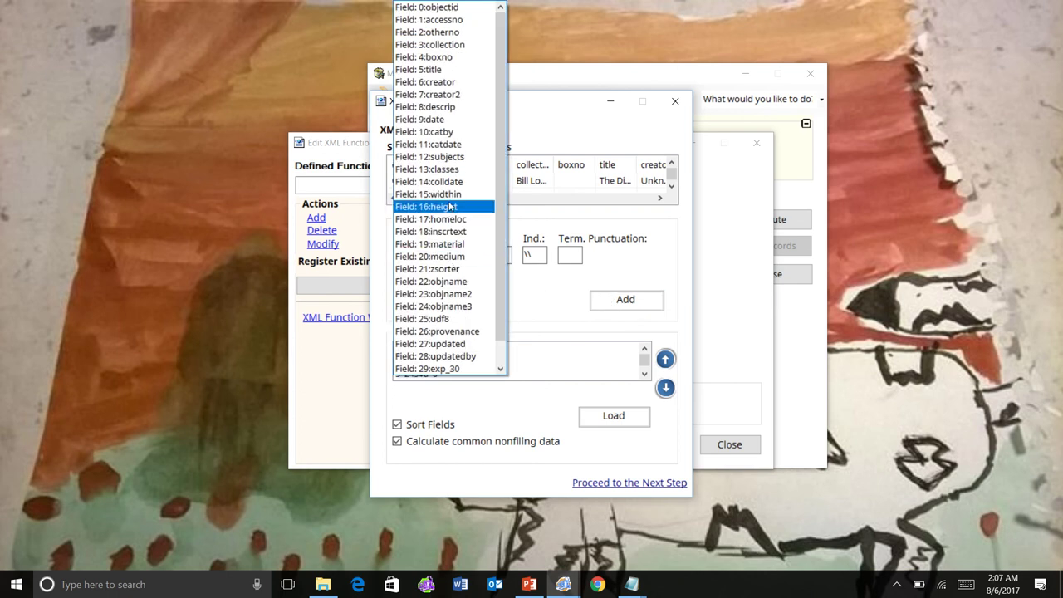
pyautogui.click(448, 193)
pyautogui.click(475, 255)
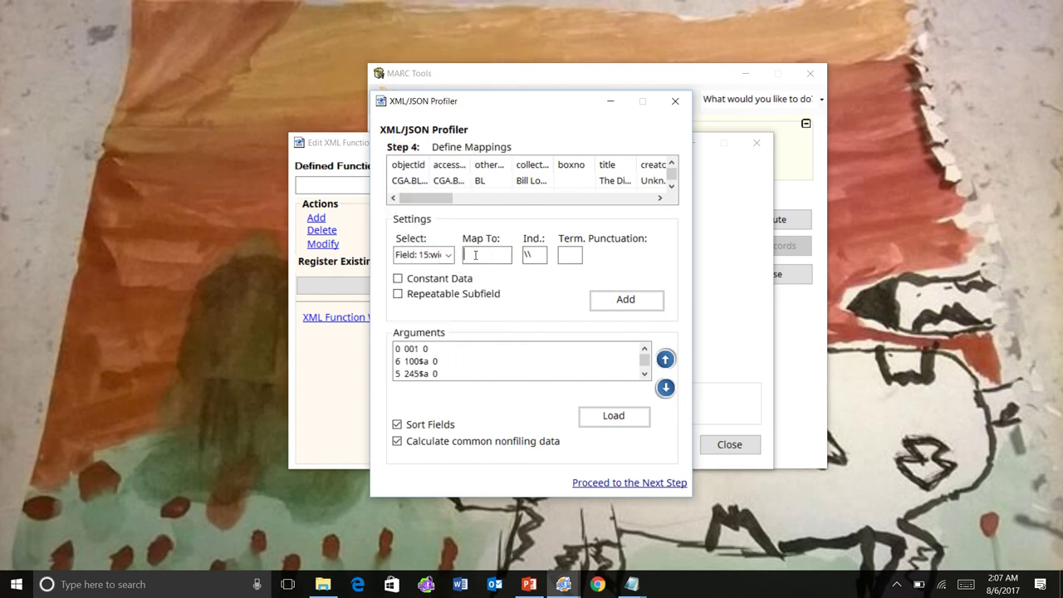
pyautogui.write('500$aWidth:')
pyautogui.click(452, 281)
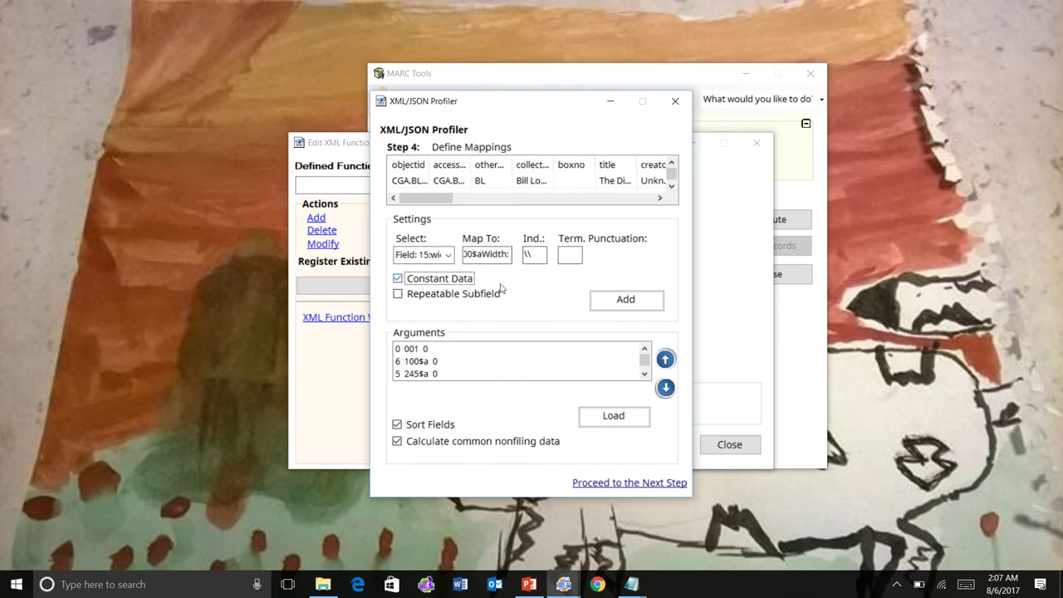
pyautogui.click(620, 303)
# - Add a second widthin mapping targeting 000$a
pyautogui.click(443, 254)
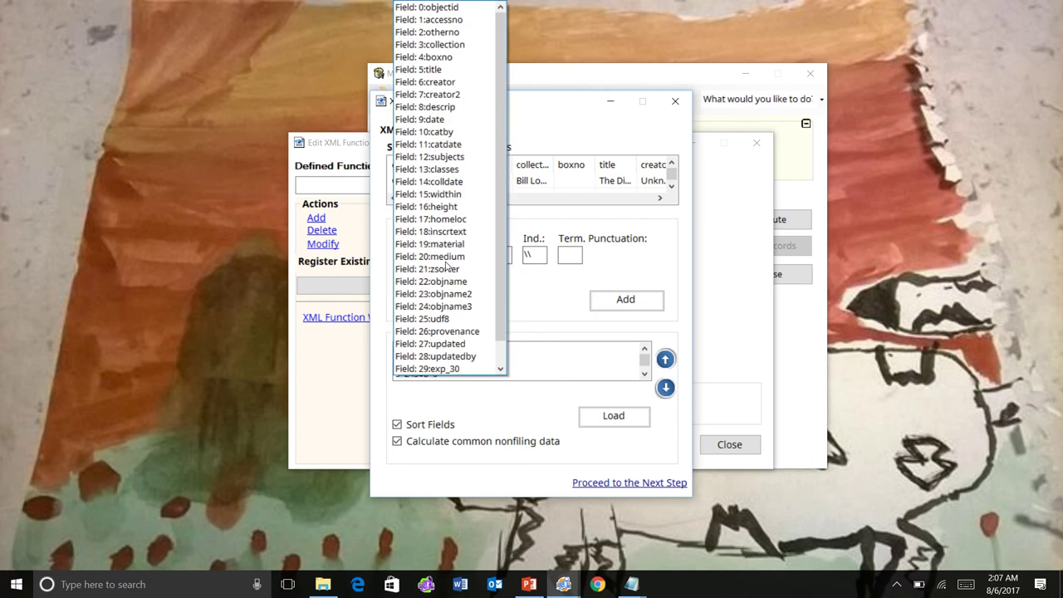
pyautogui.click(437, 196)
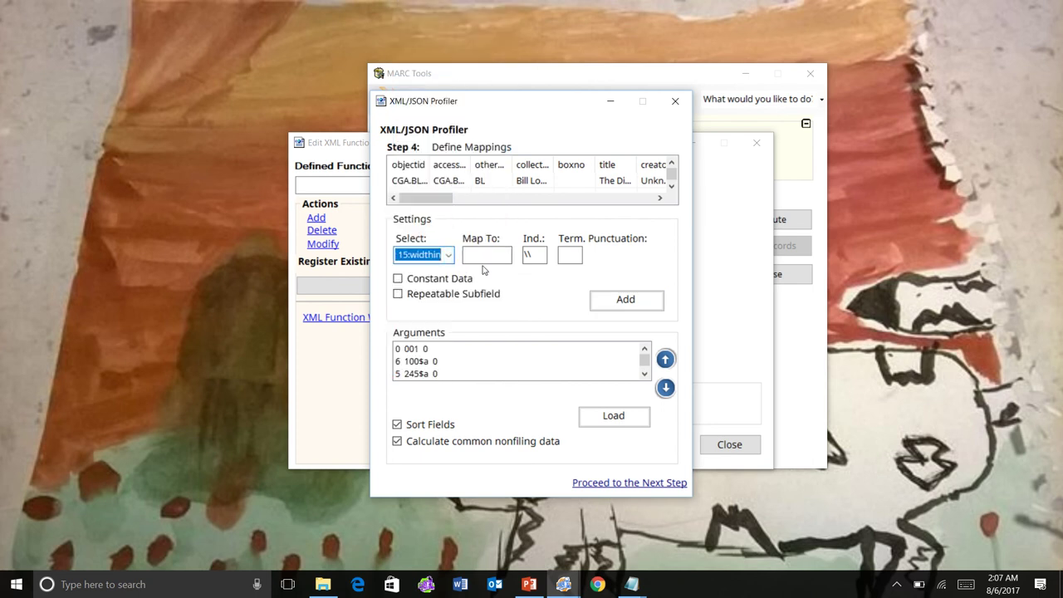
pyautogui.click(486, 255)
pyautogui.write('0')
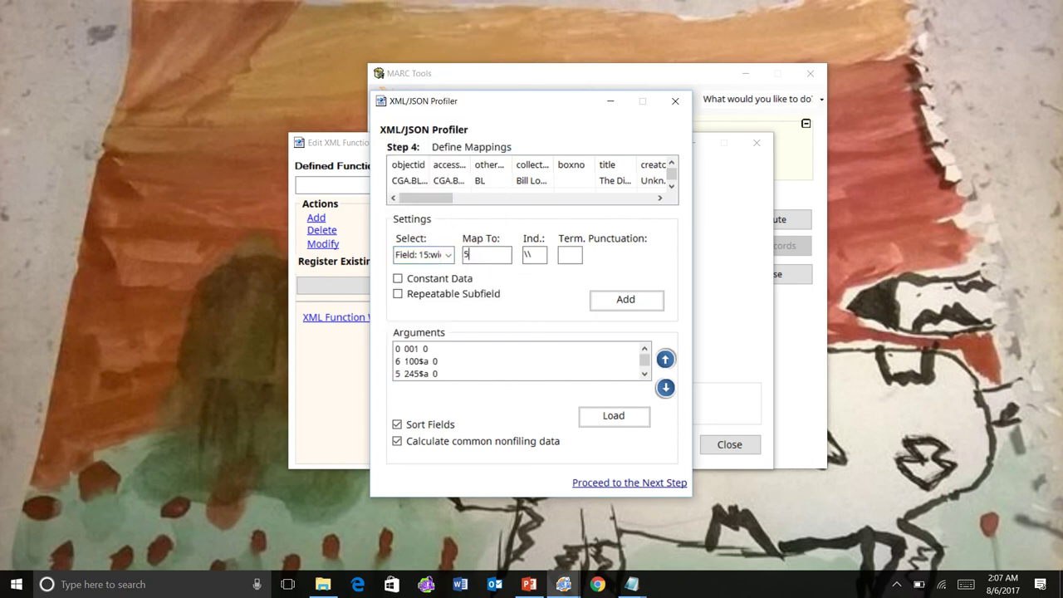
pyautogui.write('00$a')
pyautogui.click(606, 306)
# - Map the height field with constant label '500$aHeight:', fixing the typo in the label
pyautogui.click(445, 257)
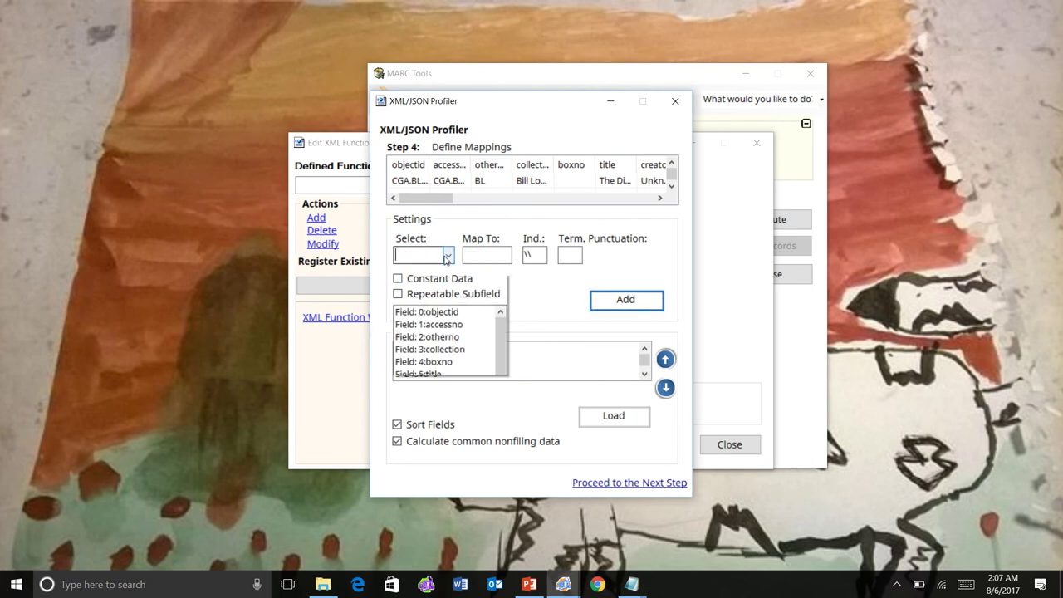
pyautogui.click(444, 208)
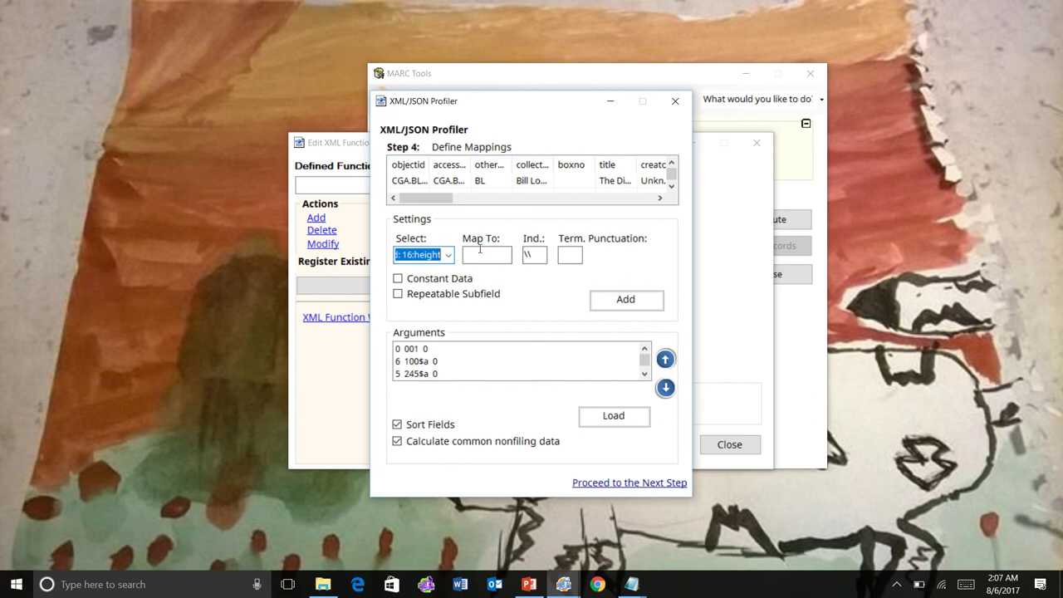
pyautogui.click(480, 254)
pyautogui.write('500$aHeitht:')
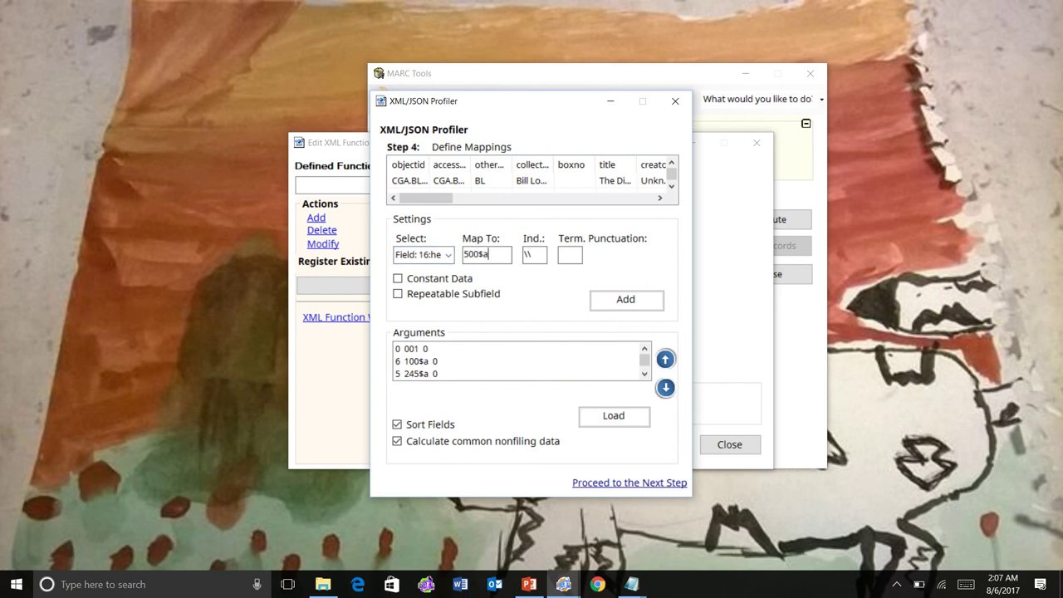
pyautogui.press('BackSpace')
pyautogui.press('BackSpace')
pyautogui.press('BackSpace')
pyautogui.press('BackSpace')
pyautogui.write('ght:')
pyautogui.press('BackSpace')
pyautogui.press('BackSpace')
pyautogui.press('BackSpace')
pyautogui.write('th:')
pyautogui.press('BackSpace')
pyautogui.press('BackSpace')
pyautogui.press('BackSpace')
pyautogui.write('ht:')
pyautogui.click(445, 281)
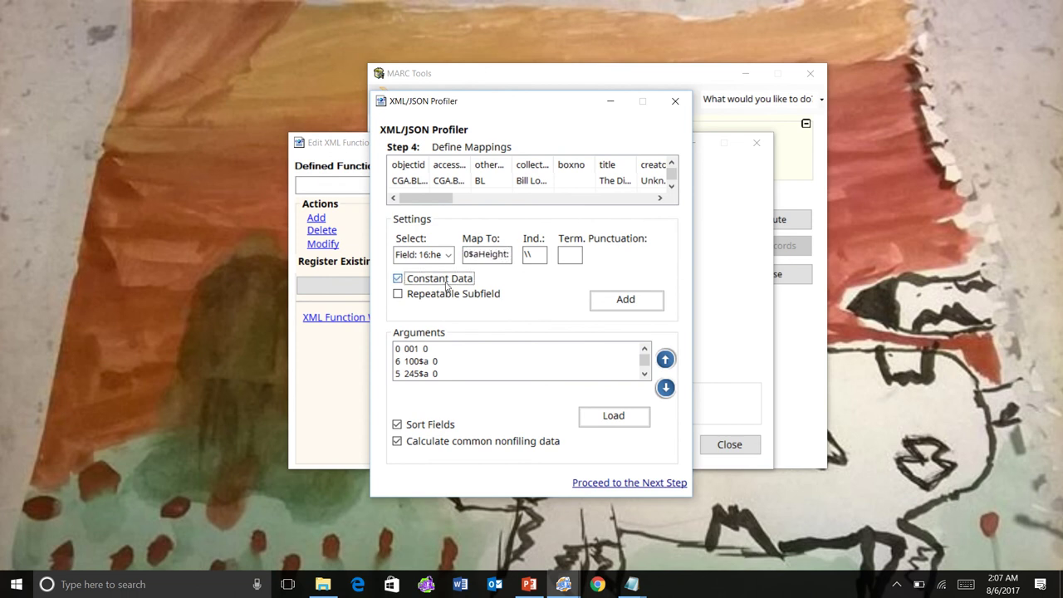
pyautogui.click(625, 299)
# - Choose the height field again and enter 500$a as its target
pyautogui.click(432, 258)
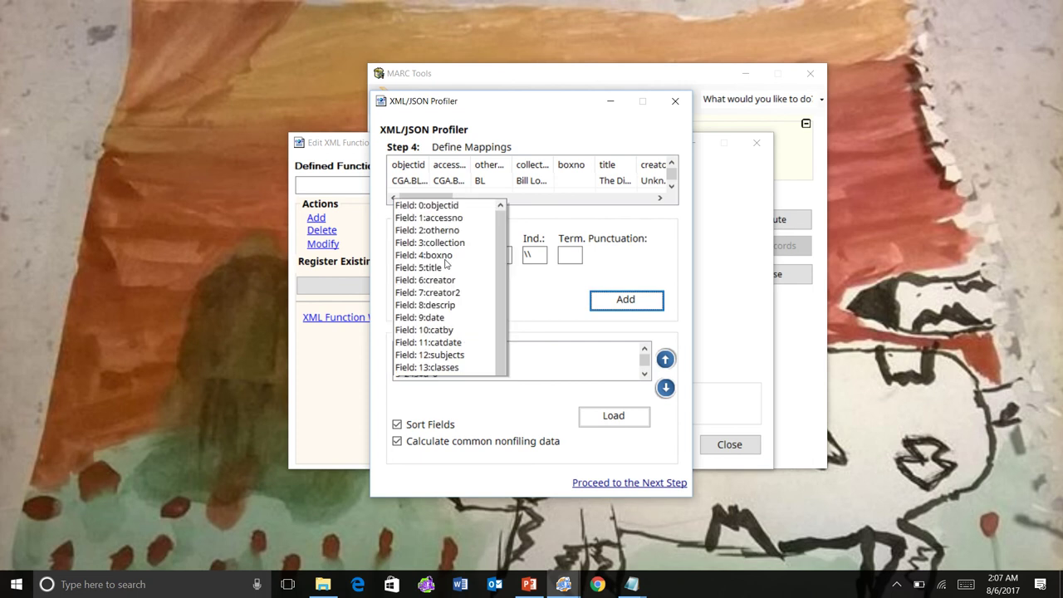
pyautogui.click(438, 212)
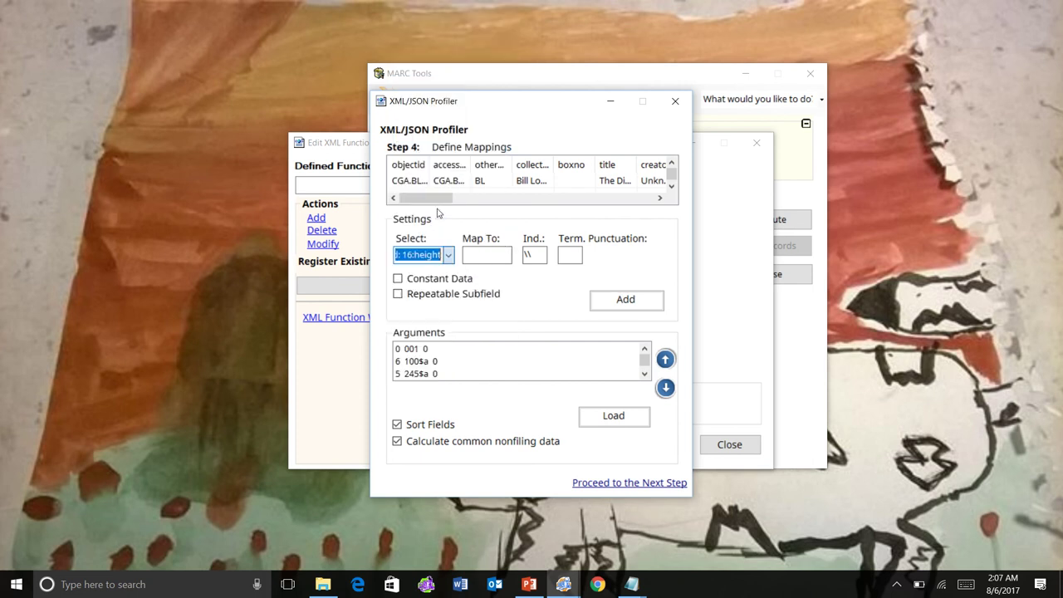
pyautogui.click(477, 253)
pyautogui.write('500$a')
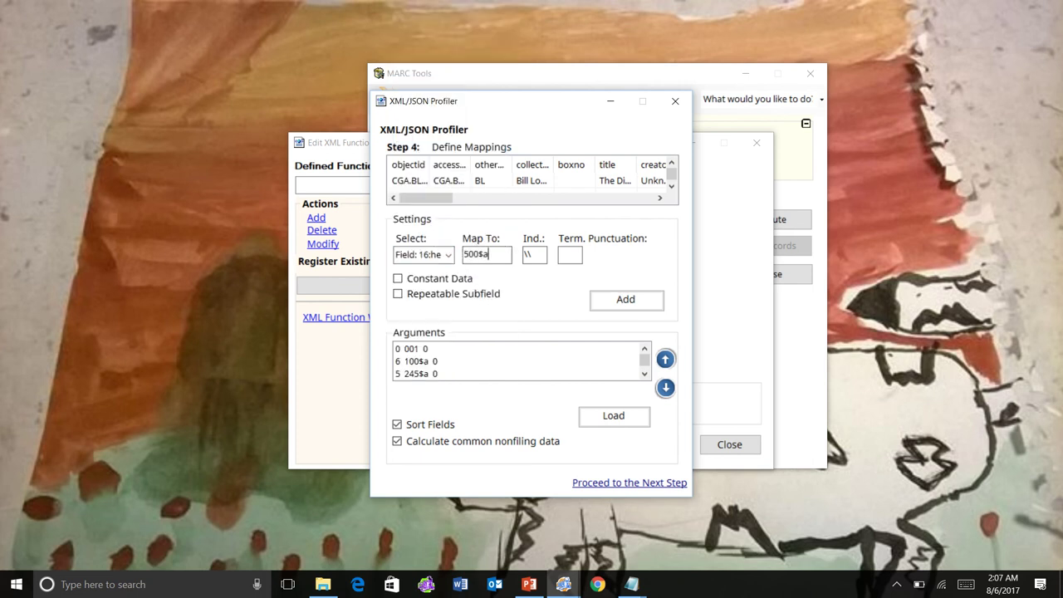
# - Add the height→500$a mapping, then map subjects to 690$a
pyautogui.click(600, 301)
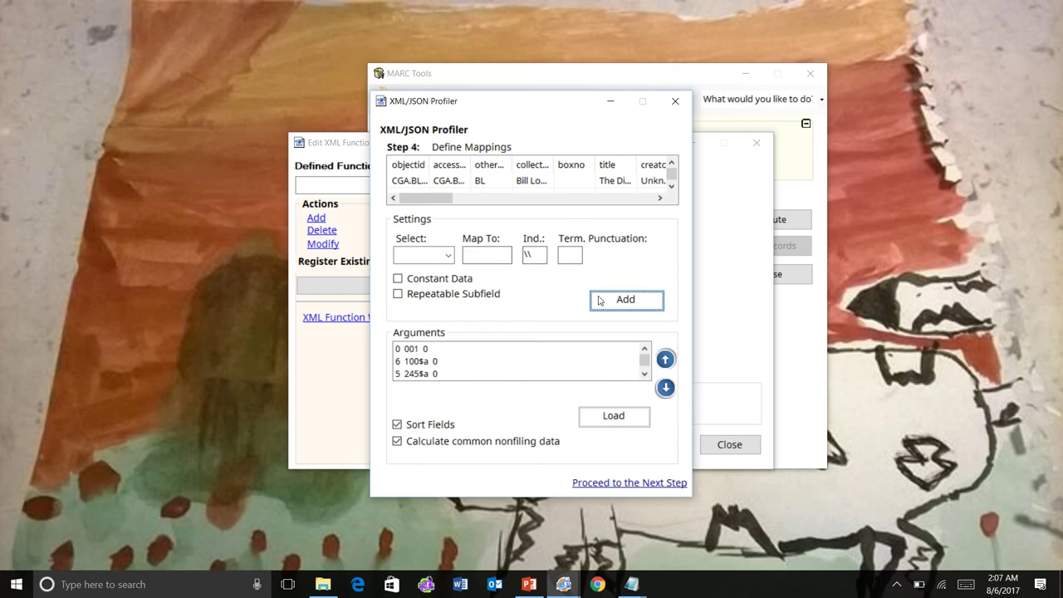
pyautogui.click(453, 260)
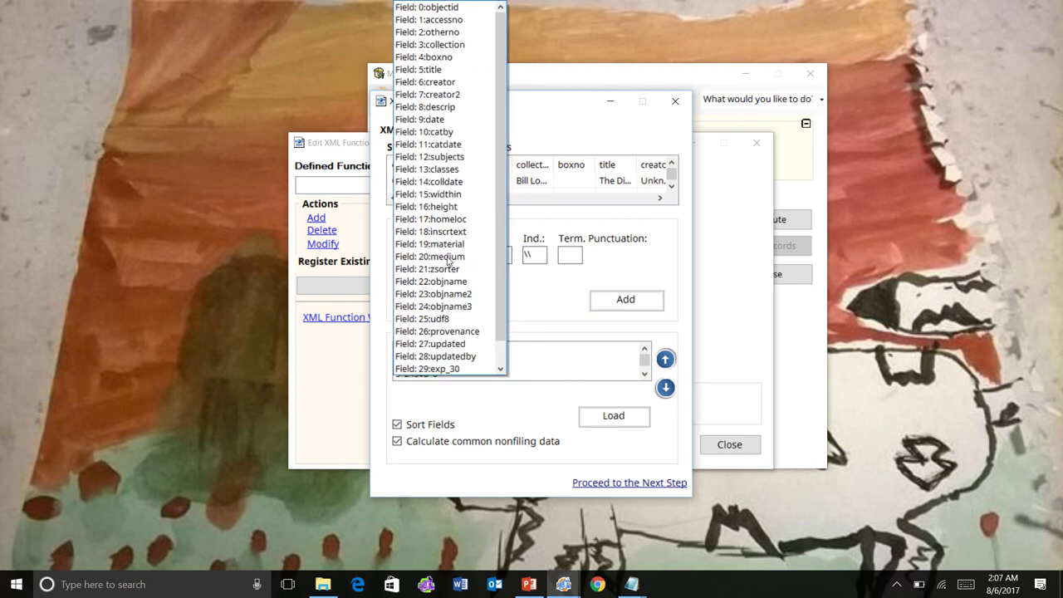
pyautogui.click(444, 161)
pyautogui.click(485, 251)
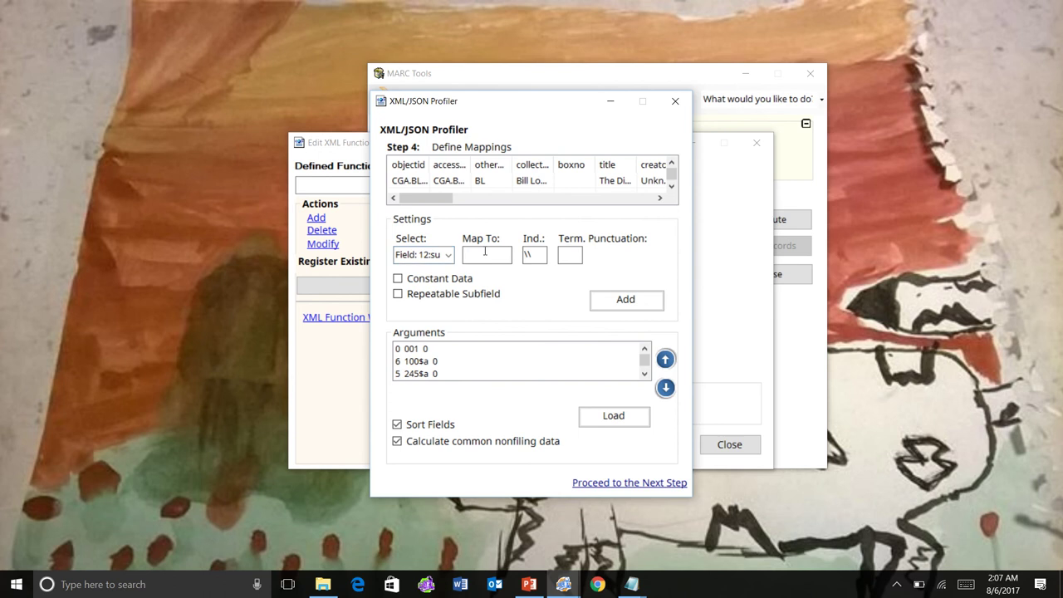
pyautogui.write('690$a')
pyautogui.click(636, 301)
# - Choose the collection field, enter target 4000$a and clear the default indicators
pyautogui.click(449, 256)
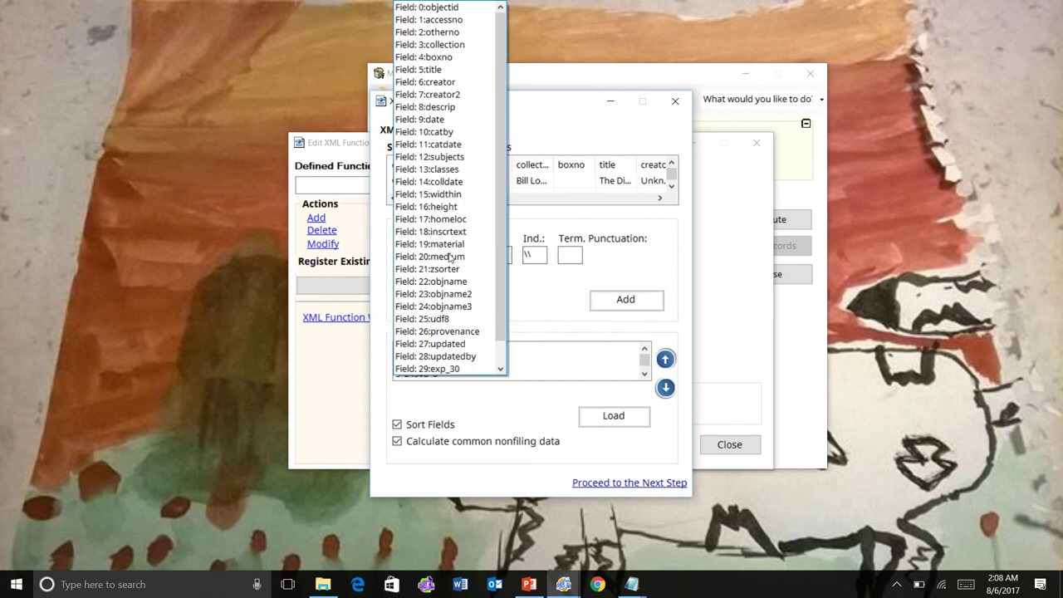
pyautogui.click(444, 48)
pyautogui.click(496, 253)
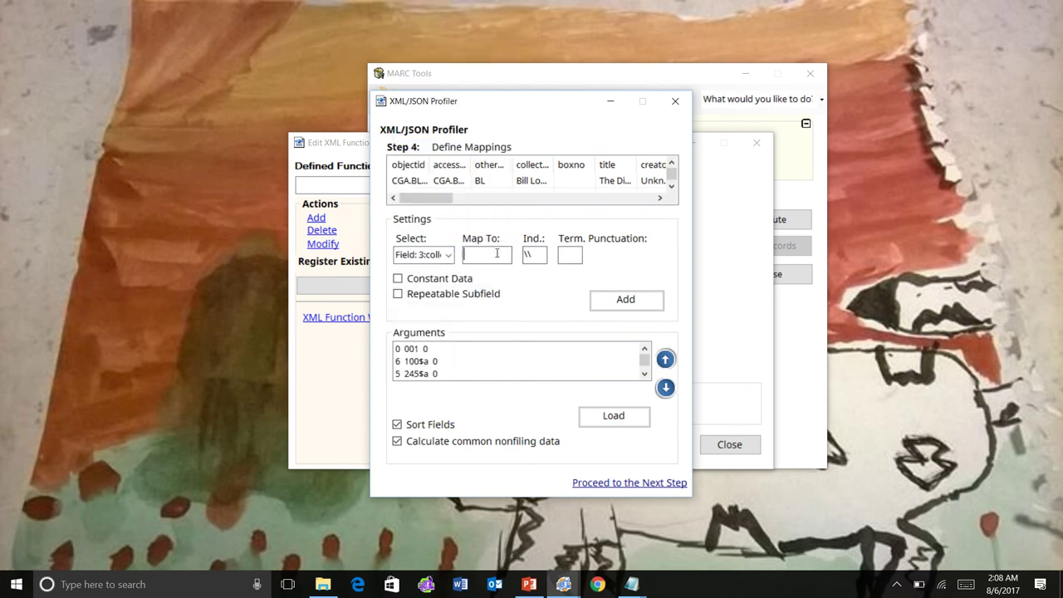
pyautogui.write('4000$a')
pyautogui.click(536, 256)
pyautogui.press('BackSpace')
pyautogui.press('BackSpace')
# - Enter 10 and add the collection mapping with its indicators
pyautogui.write('10')
pyautogui.click(624, 301)
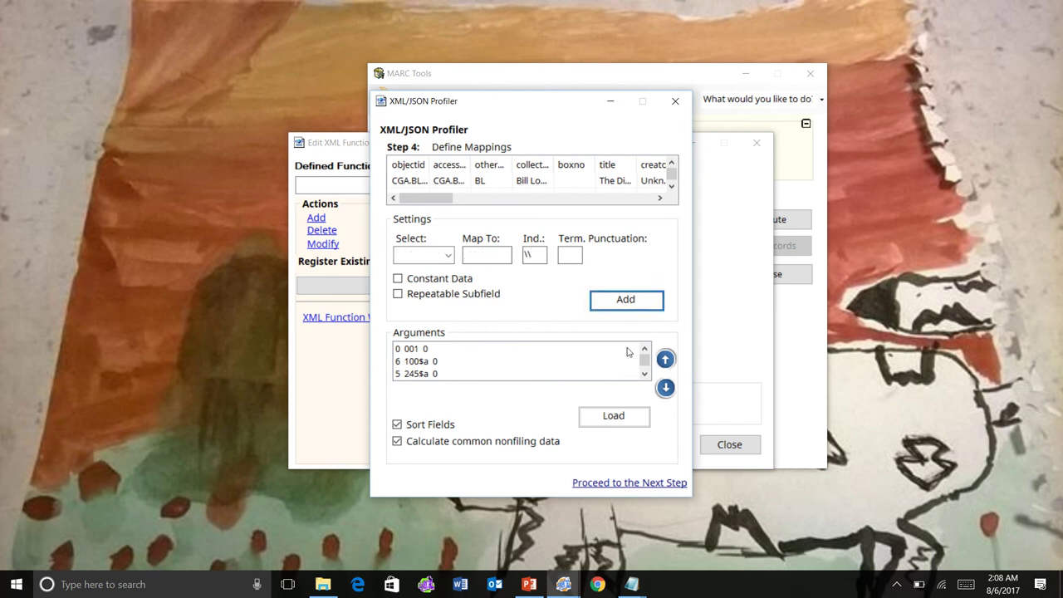
pyautogui.click(644, 374)
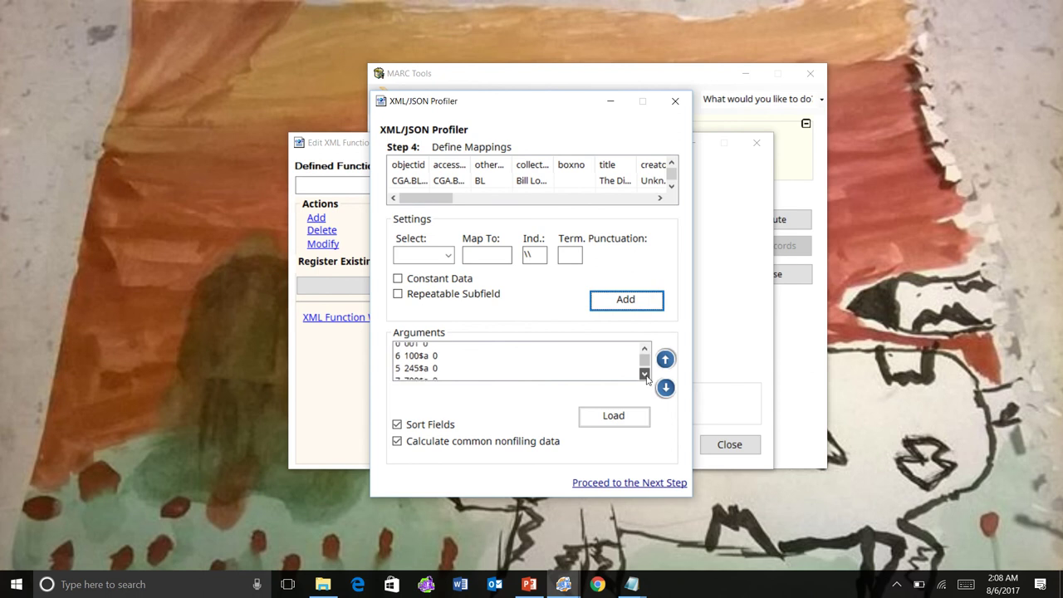
pyautogui.click(645, 374)
pyautogui.click(645, 374)
pyautogui.click(644, 374)
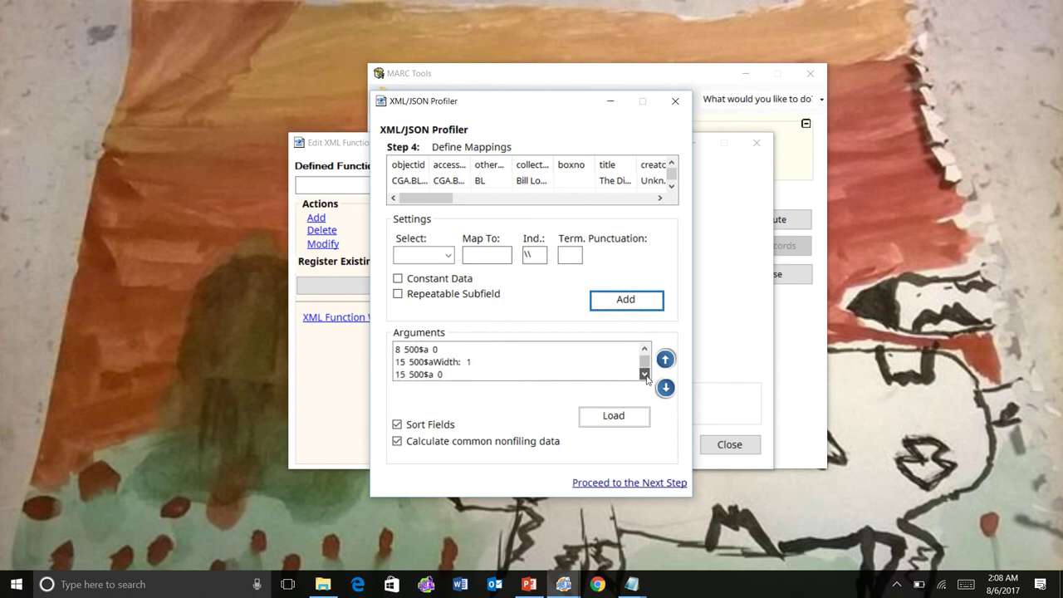
pyautogui.click(644, 374)
pyautogui.click(644, 349)
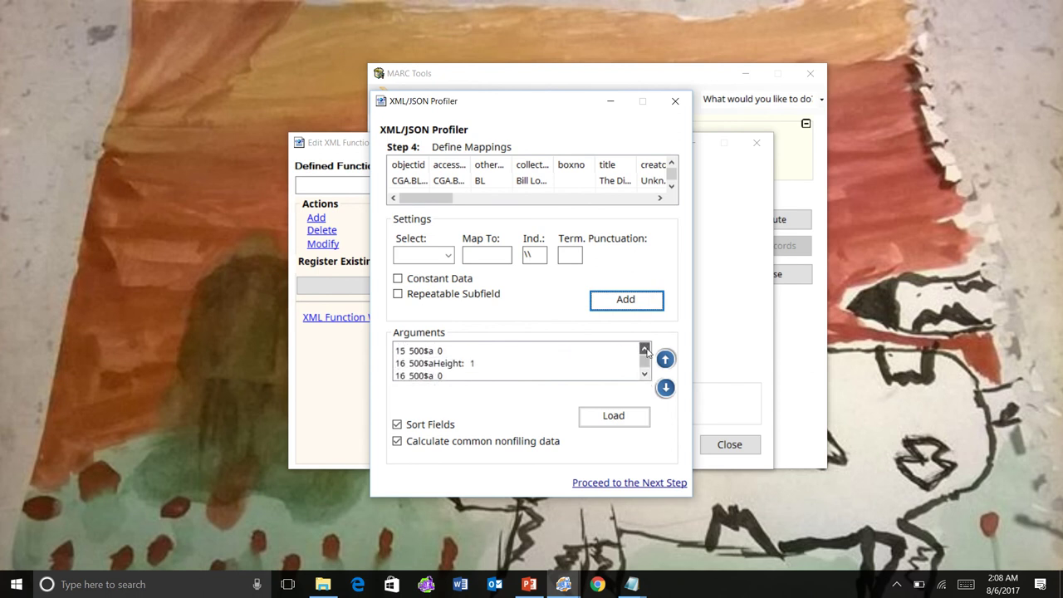
# - Join the two Width rows, label and value, into a single 500$a entry
pyautogui.click(462, 352)
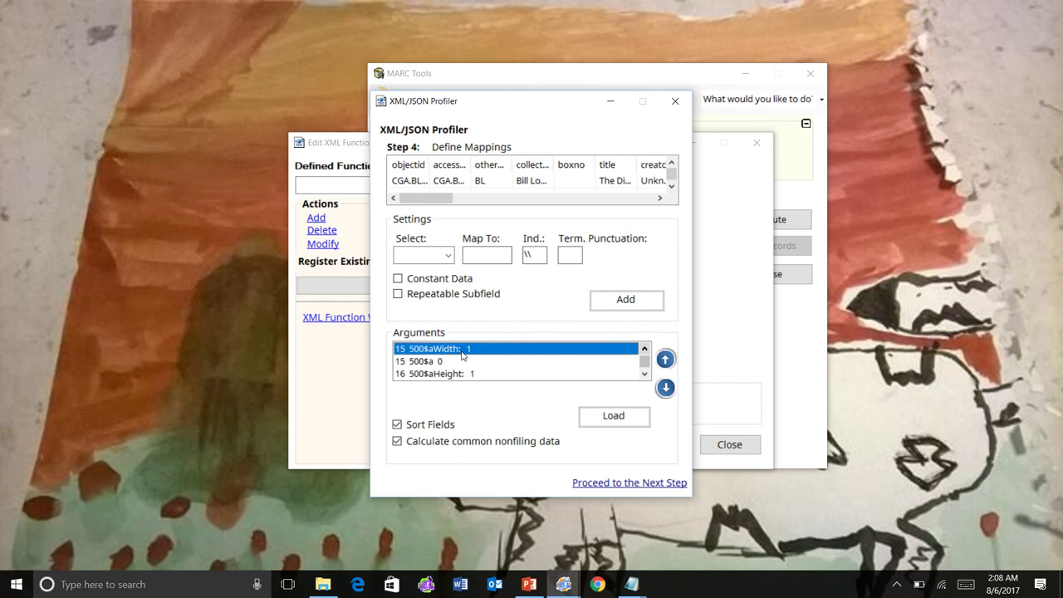
pyautogui.keyDown('shift'); pyautogui.click(442, 363); pyautogui.keyUp('shift')
pyautogui.keyDown('ctrl'); pyautogui.click(442, 363); pyautogui.keyUp('ctrl')
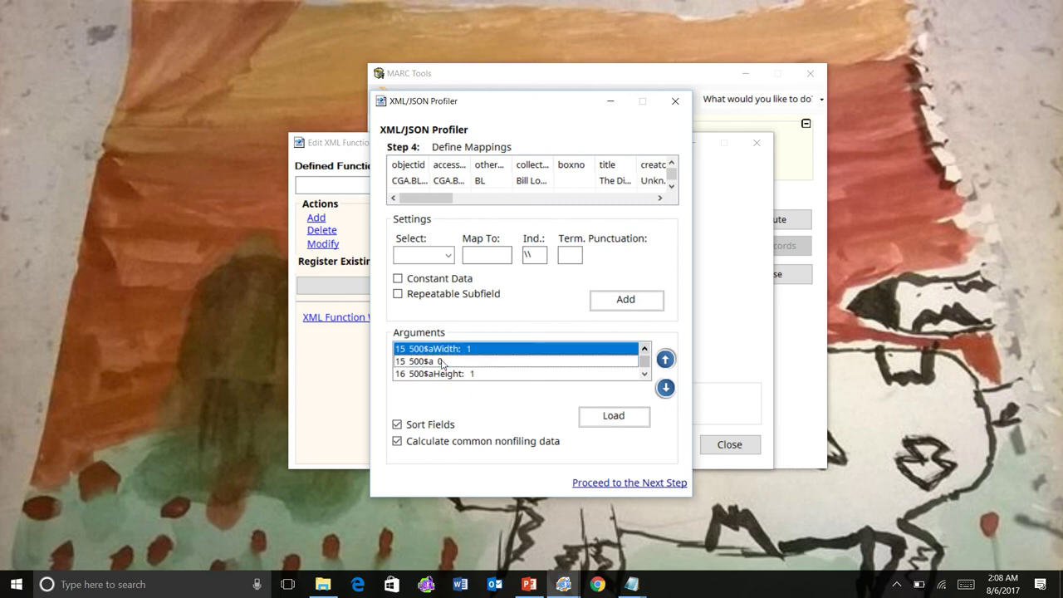
pyautogui.keyDown('shift'); pyautogui.click(441, 362); pyautogui.keyUp('shift')
pyautogui.keyDown('ctrl'); pyautogui.click(440, 364); pyautogui.keyUp('ctrl')
pyautogui.rightClick(440, 363)
pyautogui.keyDown('shift'); pyautogui.click(440, 363); pyautogui.keyUp('shift')
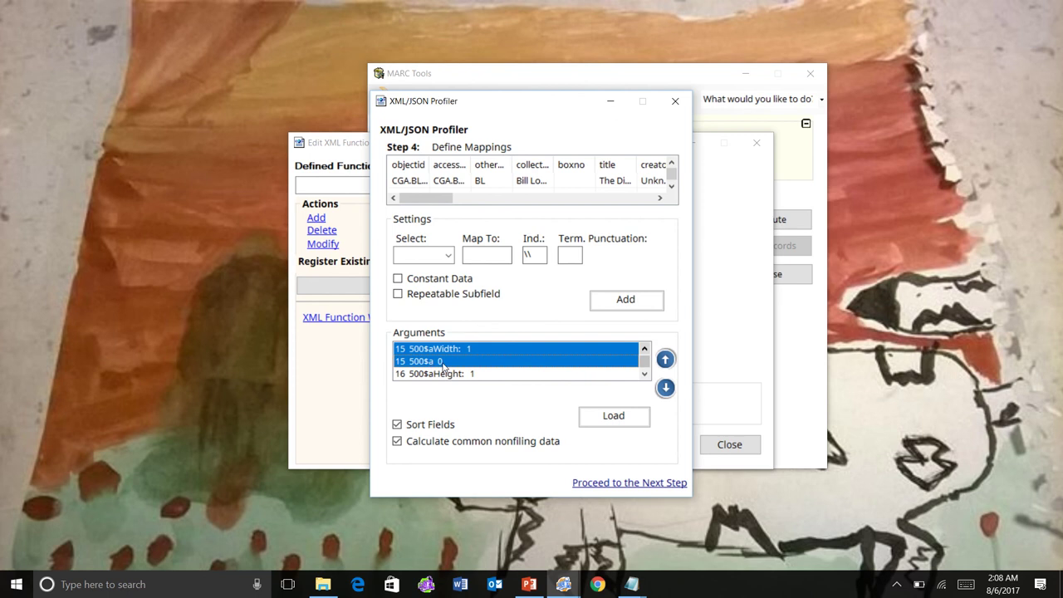
pyautogui.rightClick(448, 348)
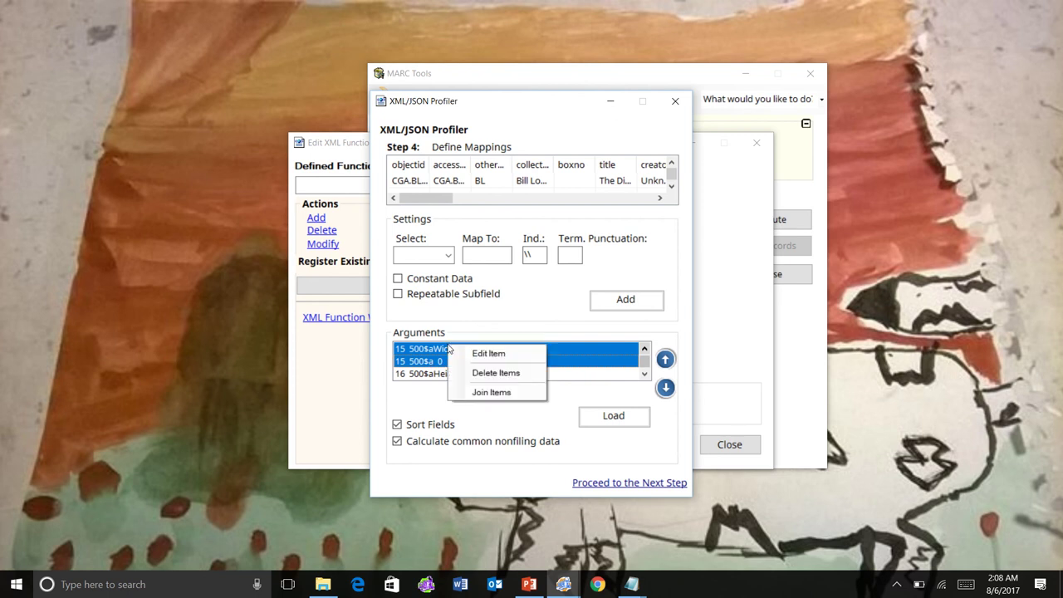
pyautogui.click(485, 394)
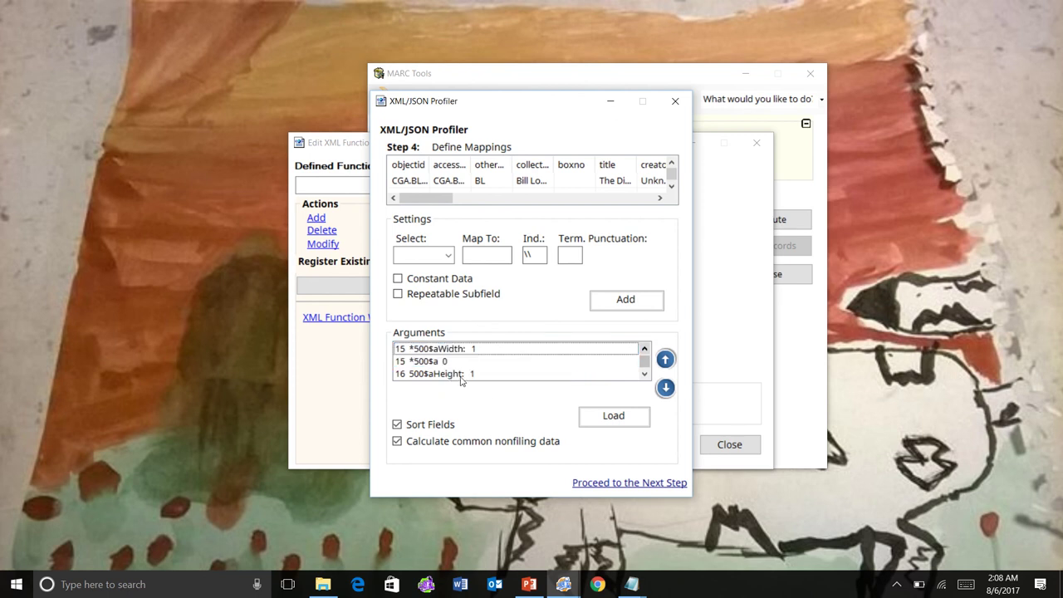
# - Join the two Height rows, label and value, into a single 500$a entry
pyautogui.click(463, 375)
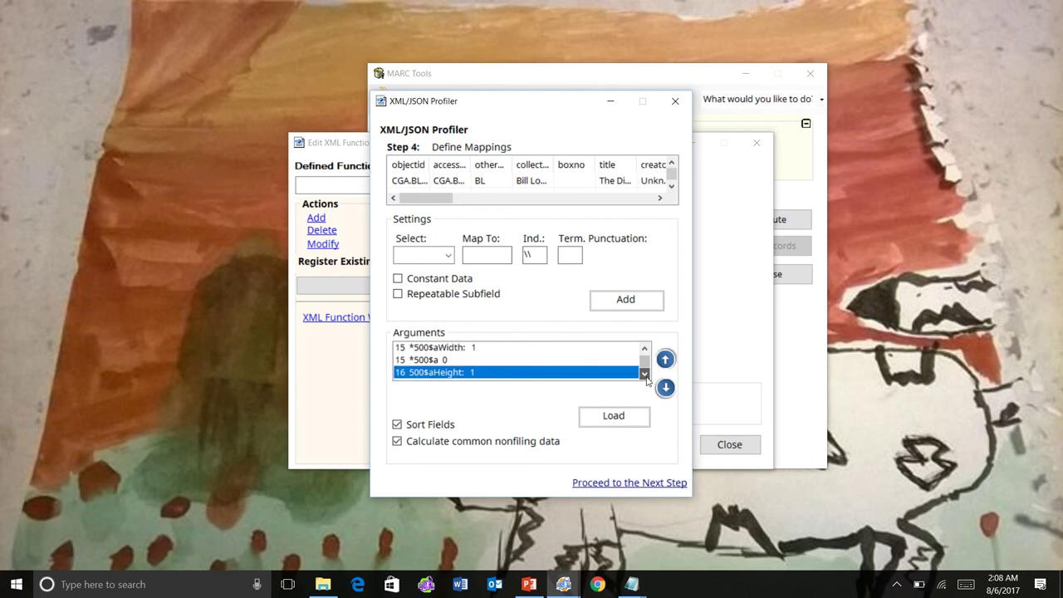
pyautogui.click(644, 373)
pyautogui.click(645, 374)
pyautogui.keyDown('ctrl'); pyautogui.click(465, 362); pyautogui.keyUp('ctrl')
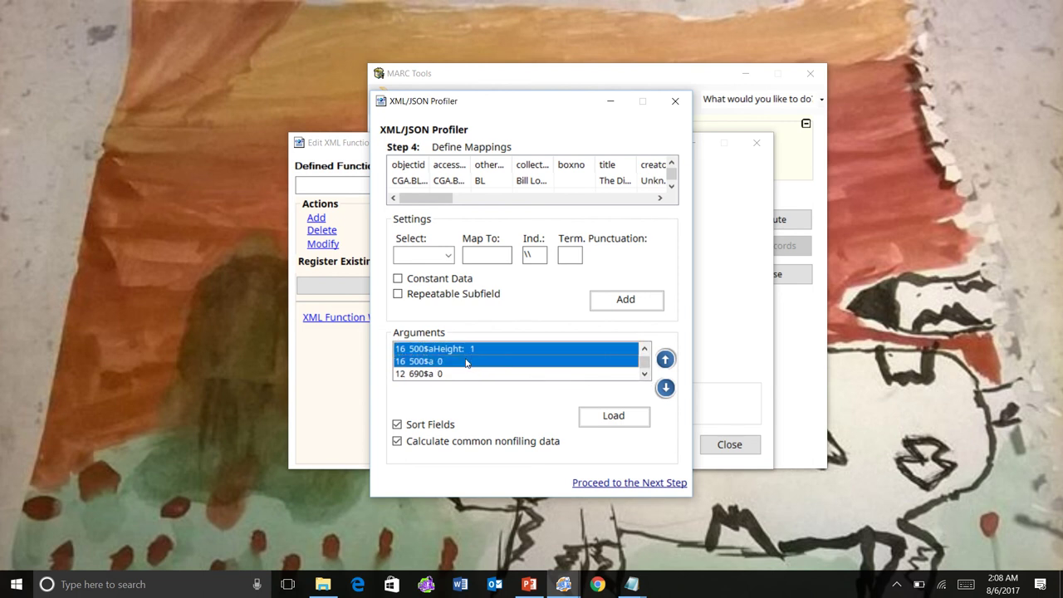
pyautogui.rightClick(466, 363)
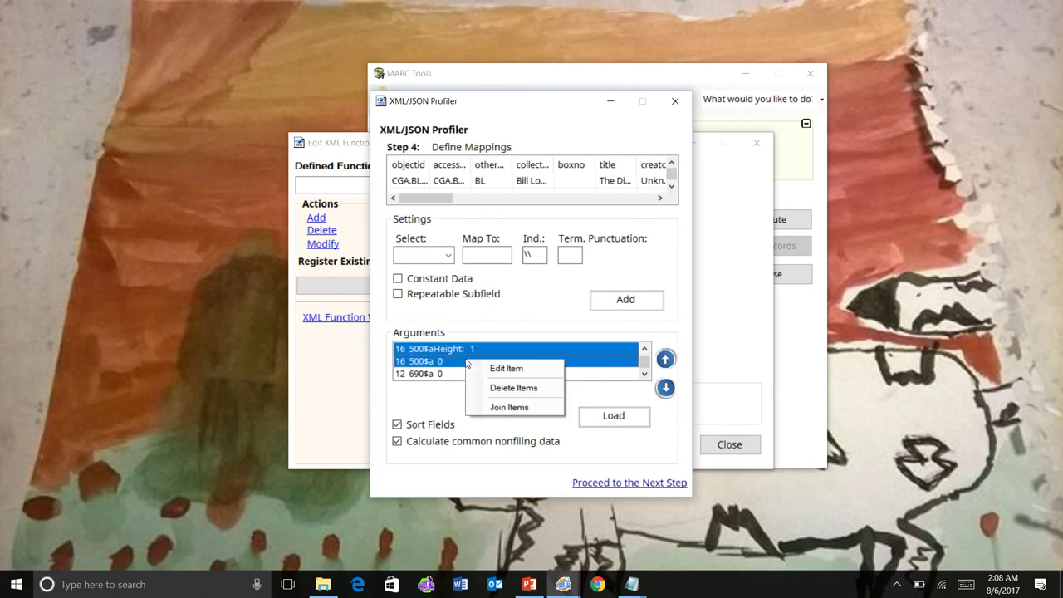
pyautogui.click(498, 407)
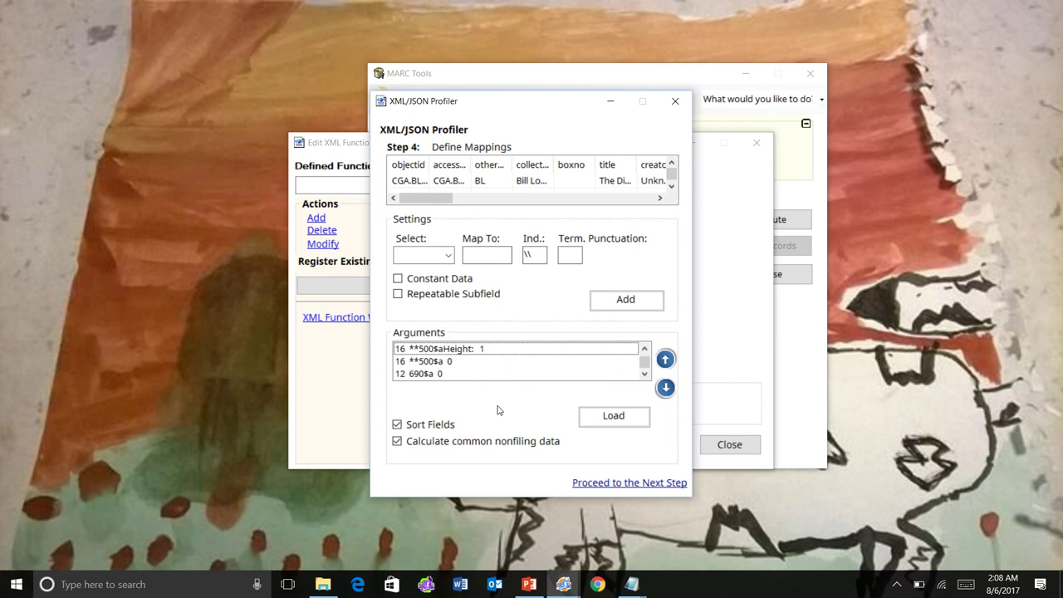
# - Finish the mappings so the PastPerfect Test => MARC transformation is created
pyautogui.click(646, 350)
pyautogui.click(646, 350)
pyautogui.click(637, 483)
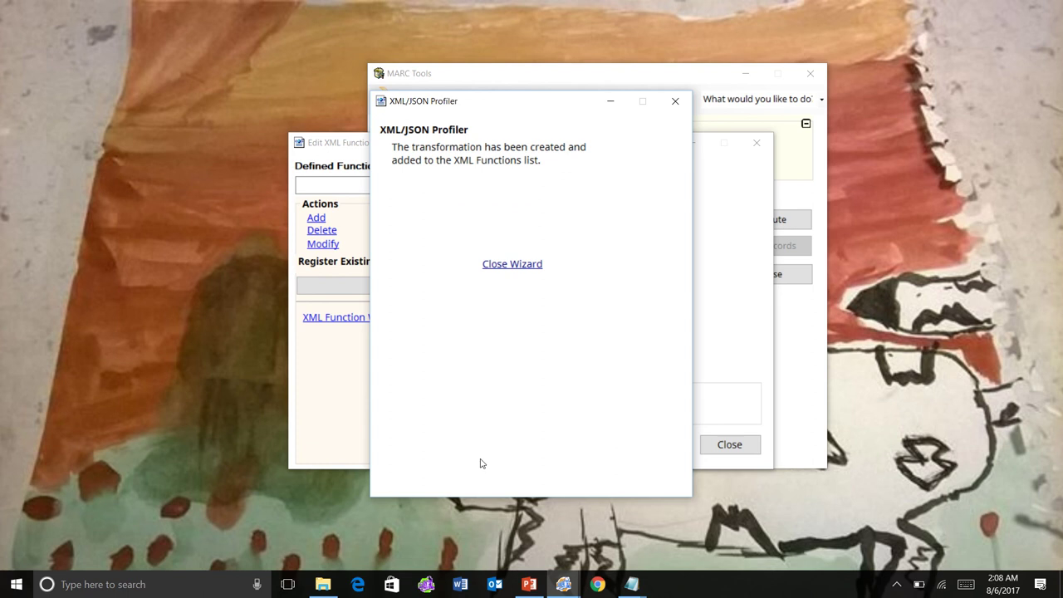
# - Open Windows search from the taskbar to look for Notepad
pyautogui.click(266, 584)
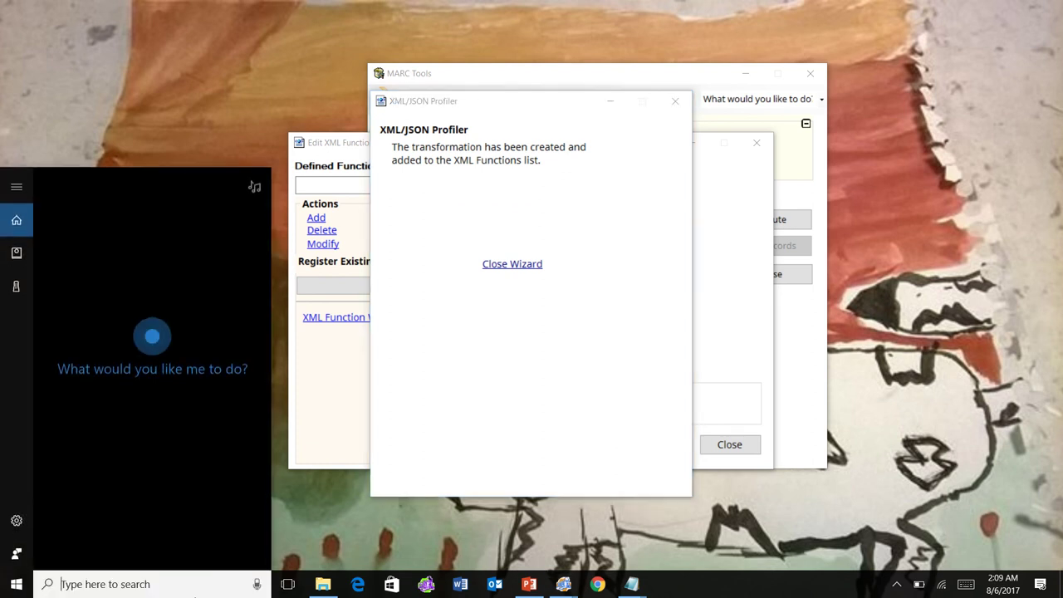
# - Launch Notepad and type <title>{column1}</title> plus an author block with {column2} main and {column3} extra
pyautogui.write('notepad')
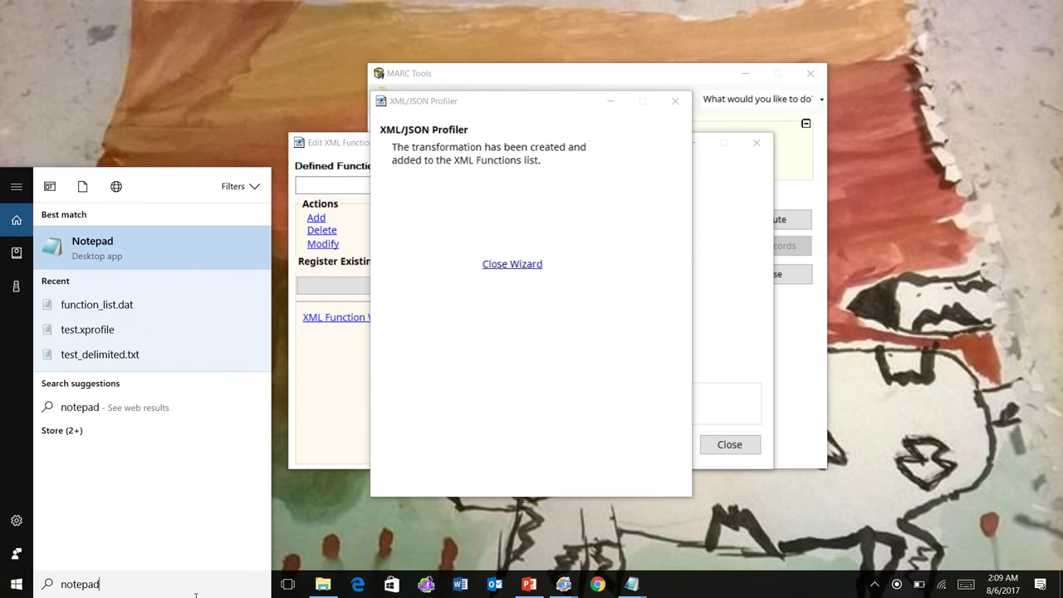
pyautogui.press('Return')
pyautogui.write('<')
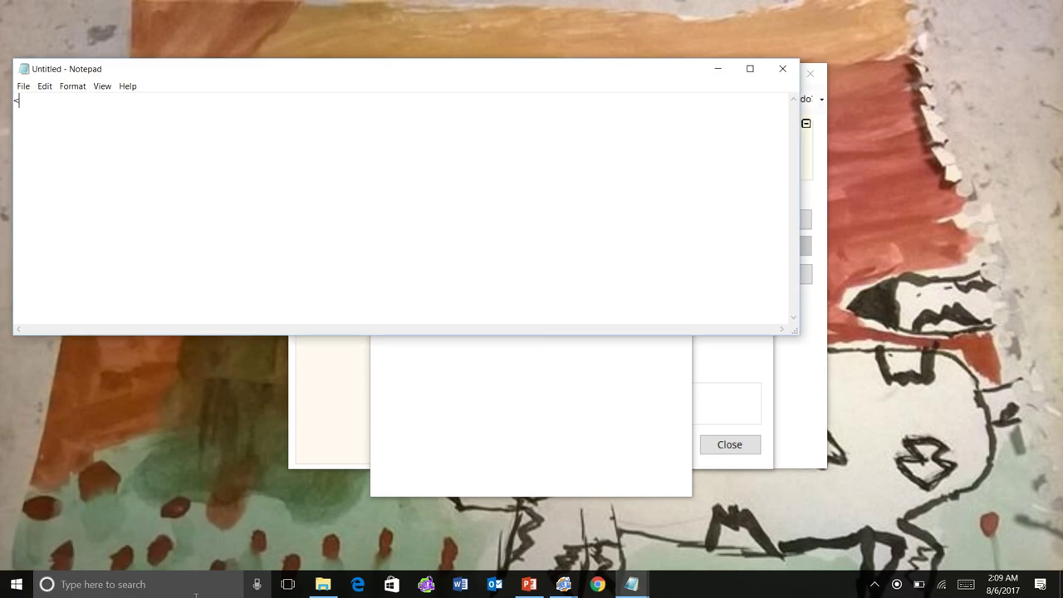
pyautogui.write('title>{column1}</title>')
pyautogui.press('Return')
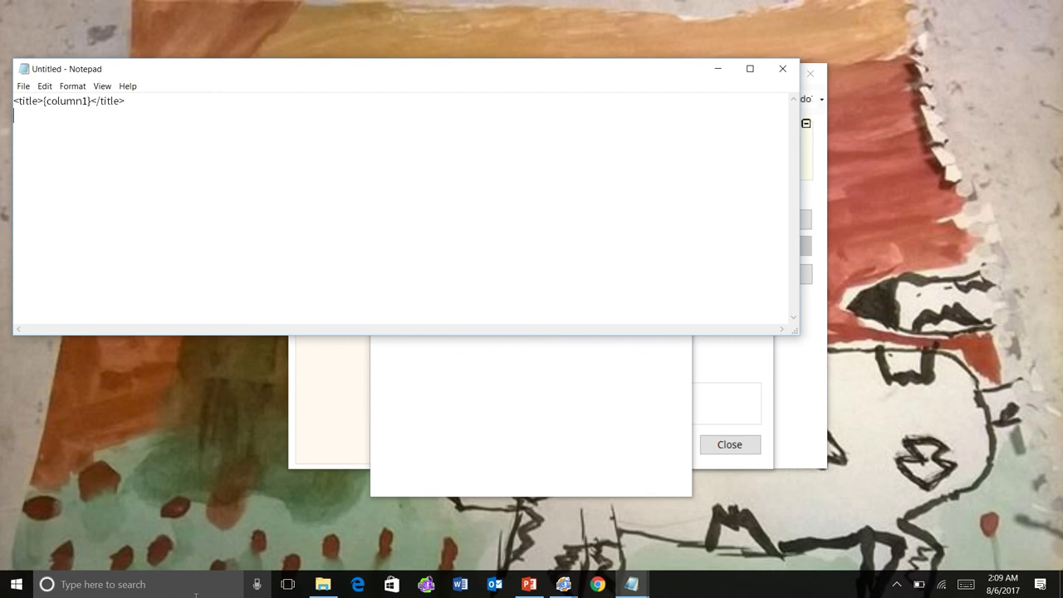
pyautogui.write('<author>')
pyautogui.write('<main>')
pyautogui.write('{column')
pyautogui.write('2}<')
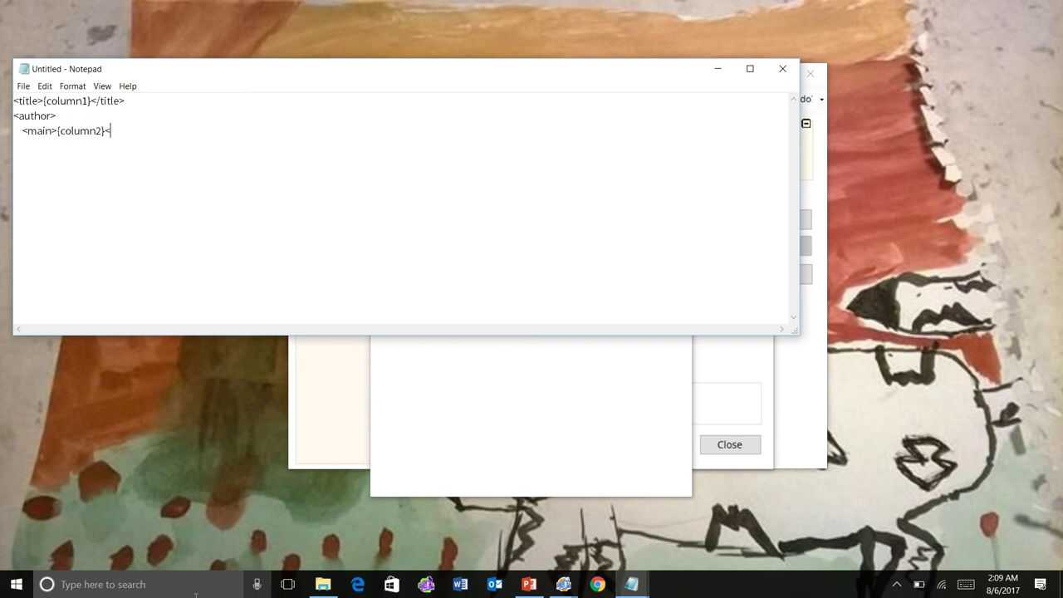
pyautogui.write('/main>')
pyautogui.write('<')
pyautogui.write('exta')
pyautogui.write('ra>')
pyautogui.press('BackSpace')
pyautogui.write('{column3}</extra')
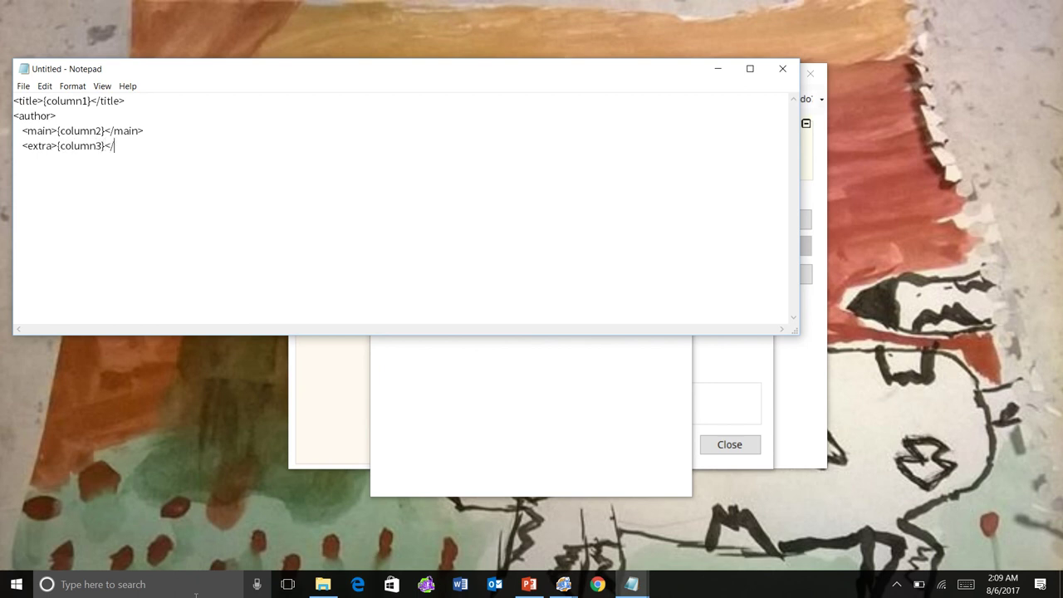
pyautogui.write('>')
pyautogui.press('Return')
pyautogui.write('</author>')
pyautogui.press('Return')
# - Wrap the sample in <record> tags, then close Notepad without saving
pyautogui.press('Return')
pyautogui.press('Up')
pyautogui.press('Up')
pyautogui.press('Up')
pyautogui.press('Up')
pyautogui.press('Up')
pyautogui.press('Up')
pyautogui.press('Return')
pyautogui.press('Up')
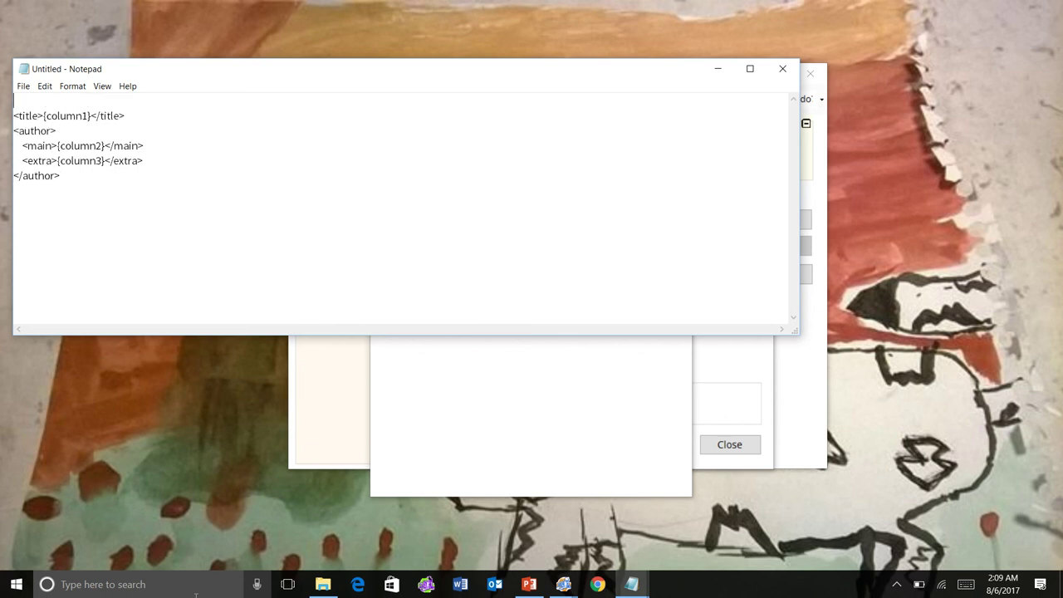
pyautogui.write('<record>')
pyautogui.press('Down')
pyautogui.press('Down')
pyautogui.press('Down')
pyautogui.press('Down')
pyautogui.press('Down')
pyautogui.press('Down')
pyautogui.press('Down')
pyautogui.press('Up')
pyautogui.write('</record.')
pyautogui.click(782, 68)
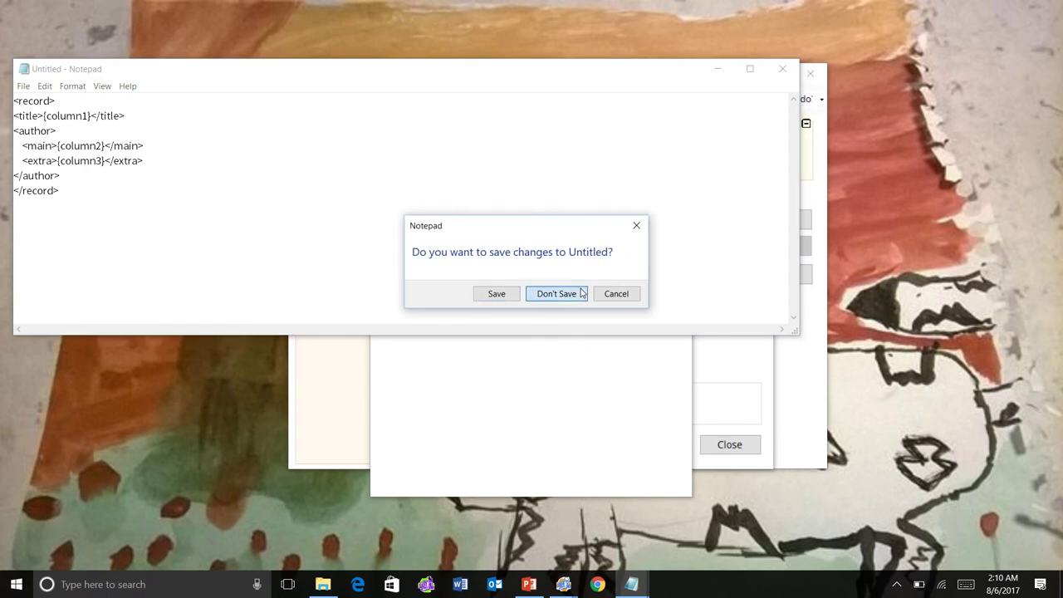
pyautogui.click(556, 293)
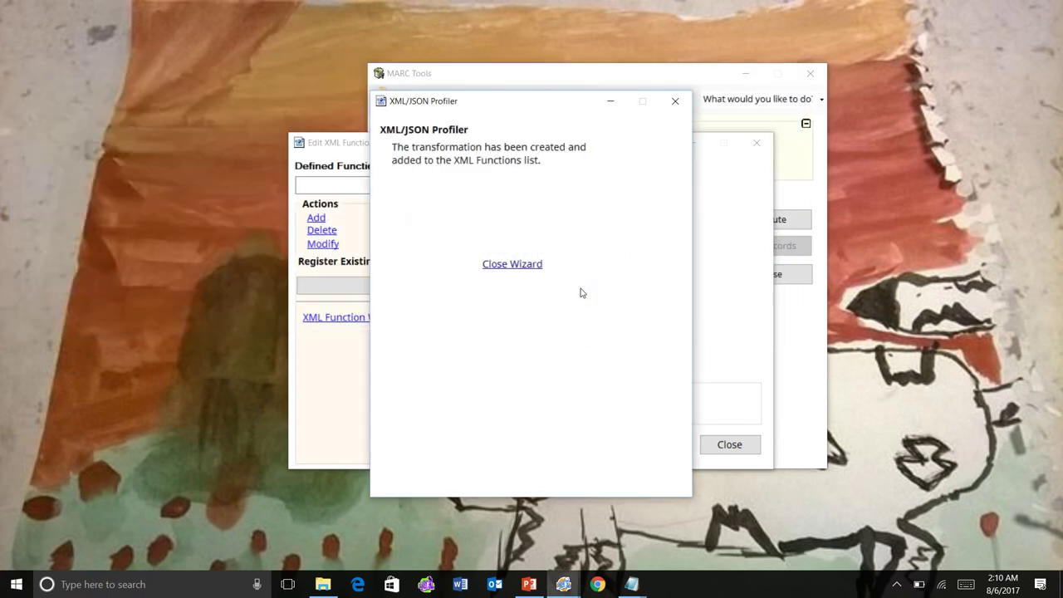
# - Close the profiler windows and select the PastPerfect Test => MARC operation in MARC Tools
pyautogui.click(533, 273)
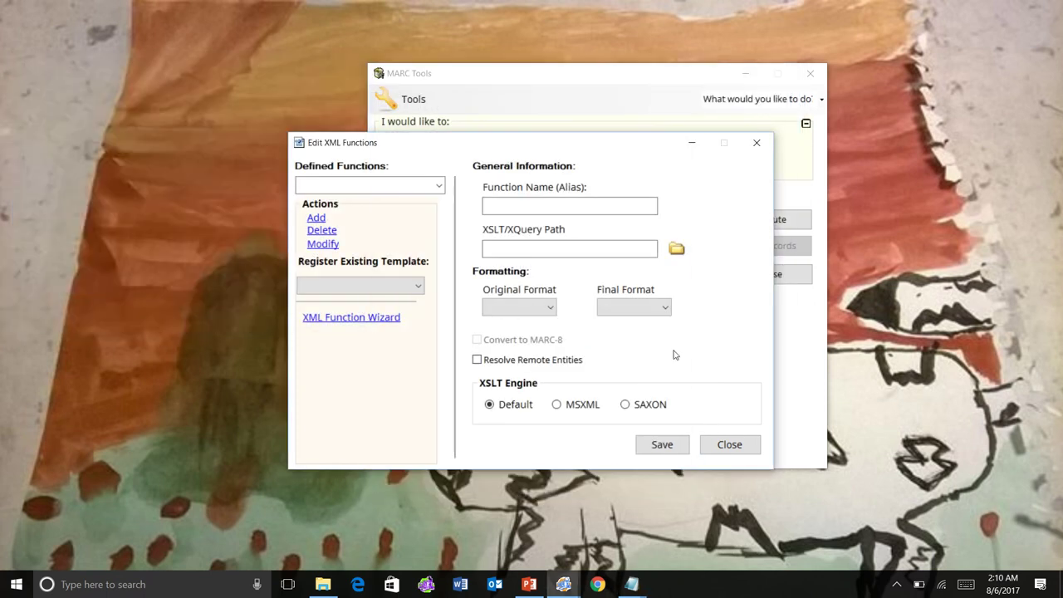
pyautogui.click(725, 444)
pyautogui.click(703, 221)
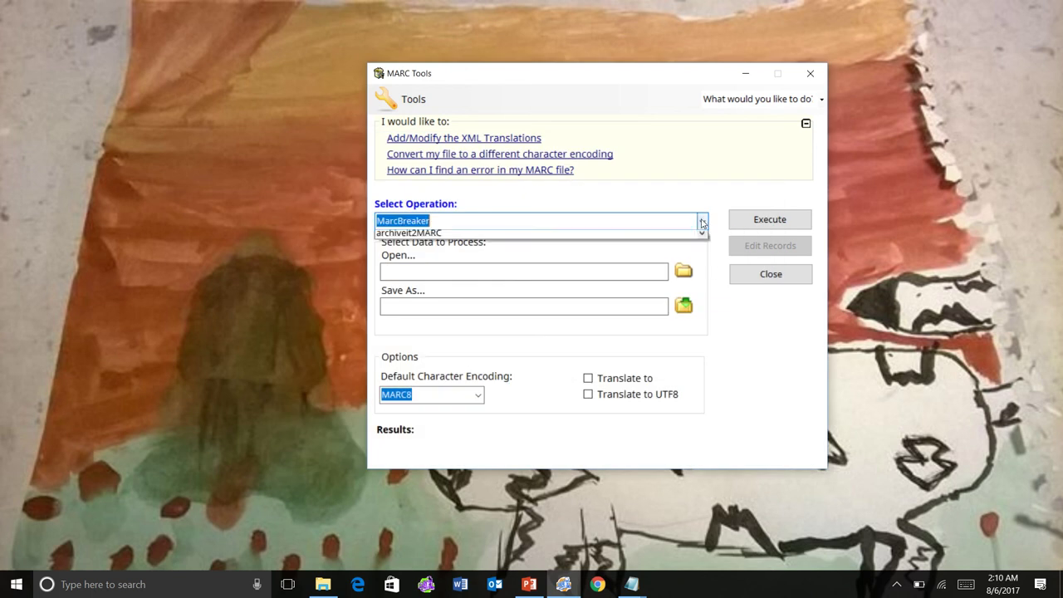
pyautogui.write('pas')
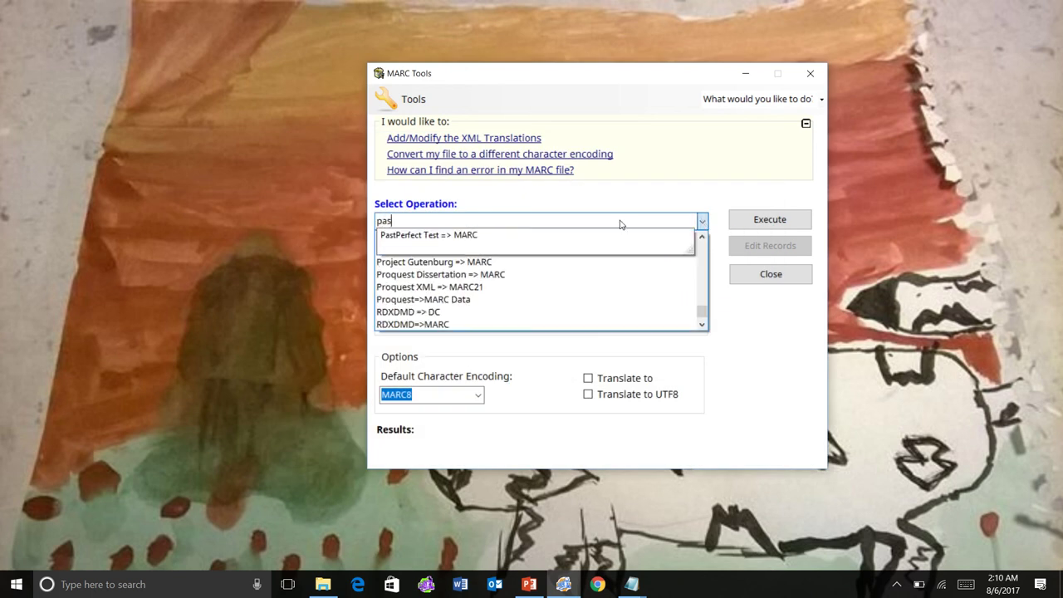
pyautogui.click(496, 236)
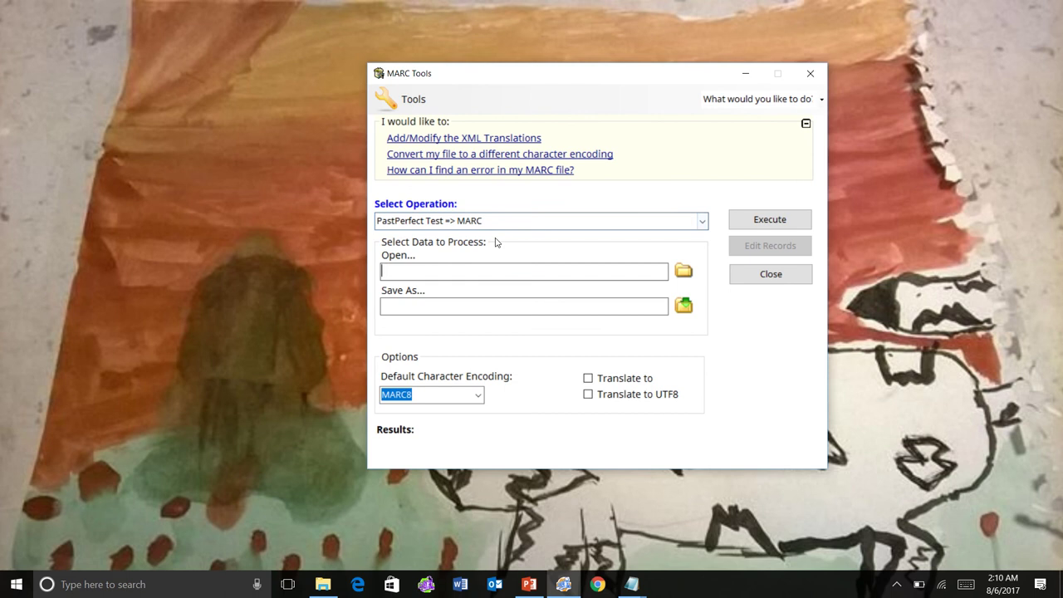
# - Choose past_perfect.xml as the source file, filtering the browser to XML files
pyautogui.click(686, 274)
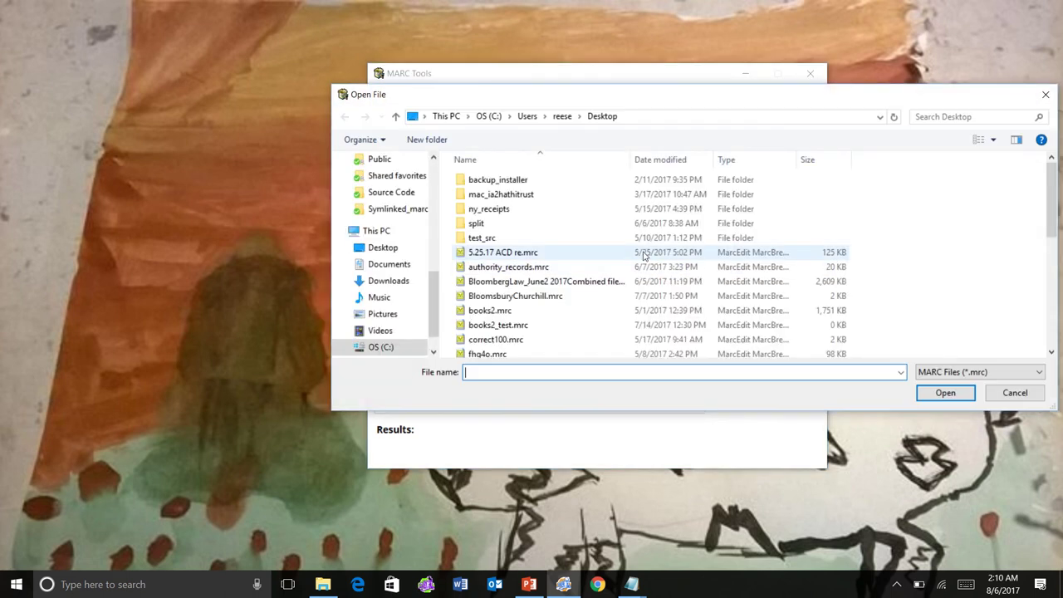
pyautogui.click(941, 371)
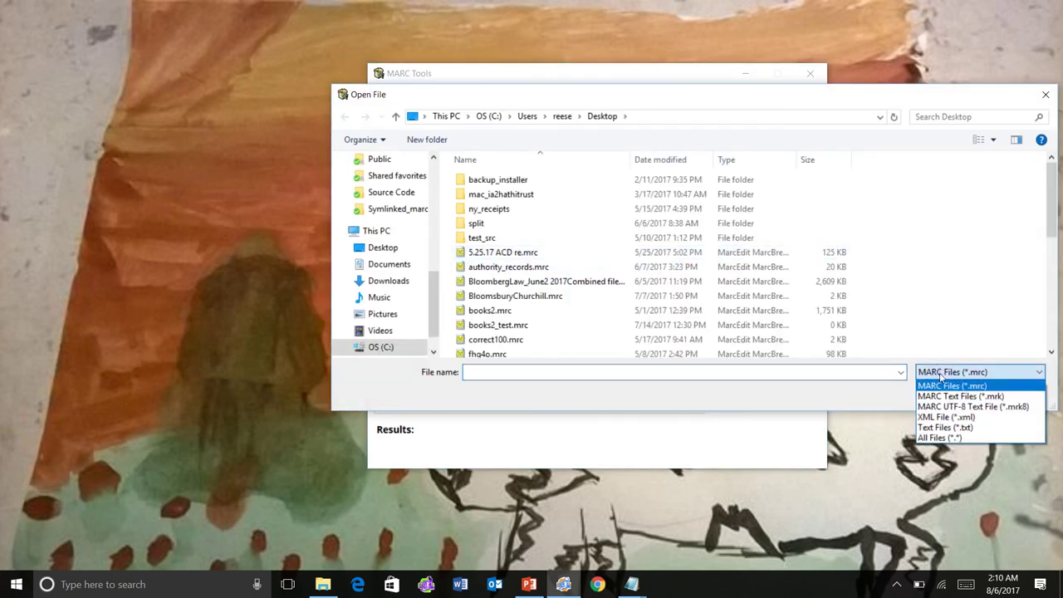
pyautogui.click(944, 417)
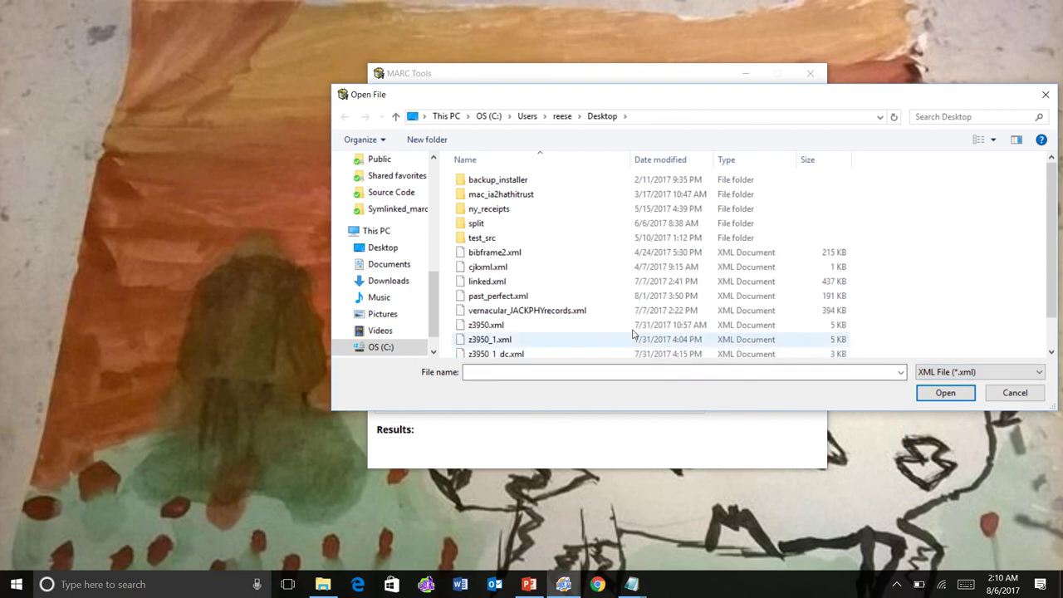
pyautogui.click(548, 298)
pyautogui.click(941, 395)
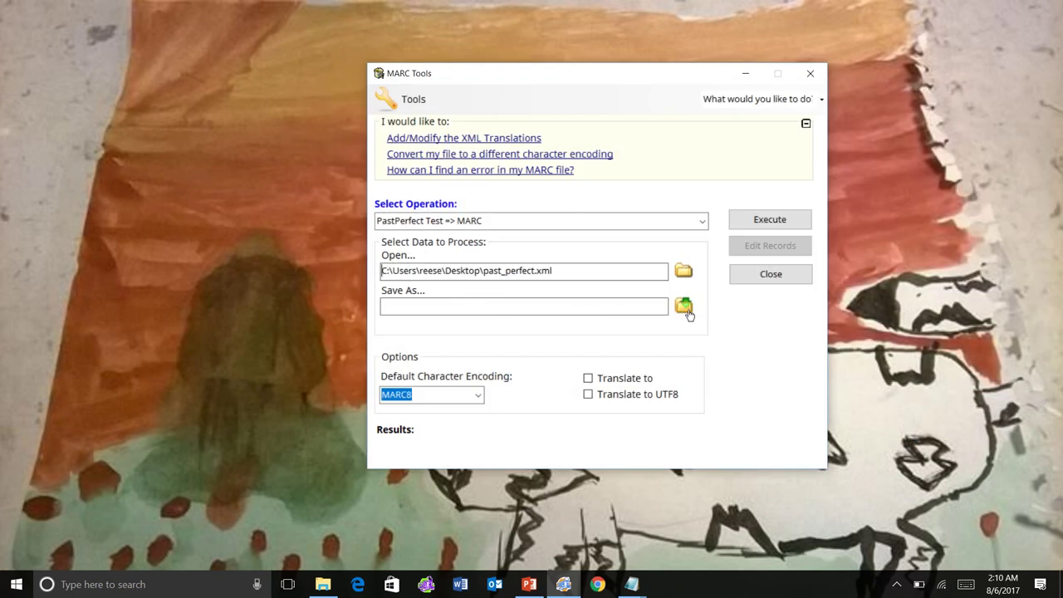
# - Save output as test_past_perfect.mrc, replacing the existing file, and run the translation
pyautogui.click(686, 309)
pyautogui.write('test_past')
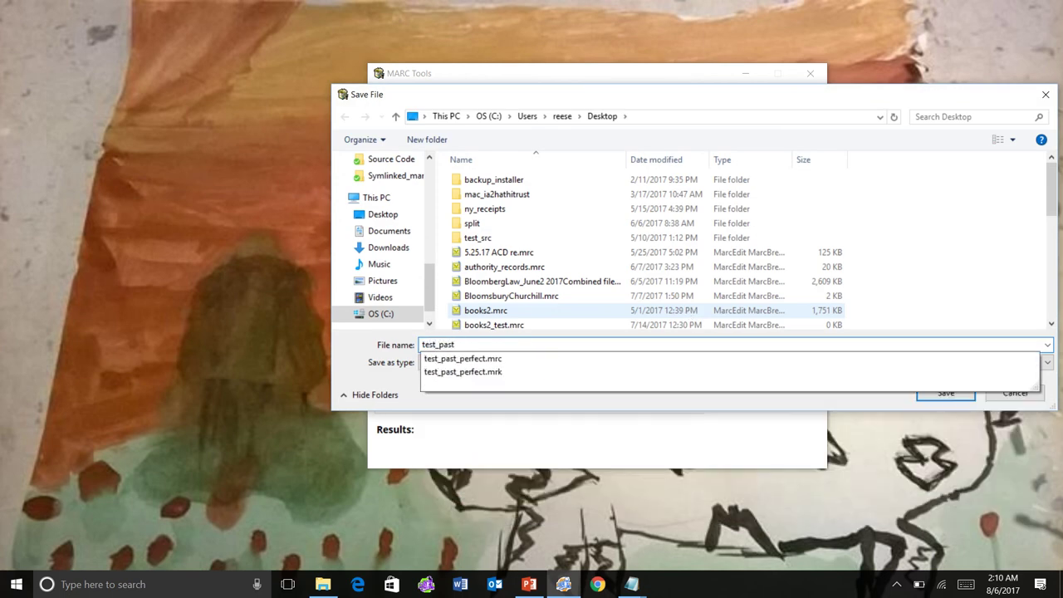
pyautogui.write('_perfect')
pyautogui.press('Down')
pyautogui.press('Return')
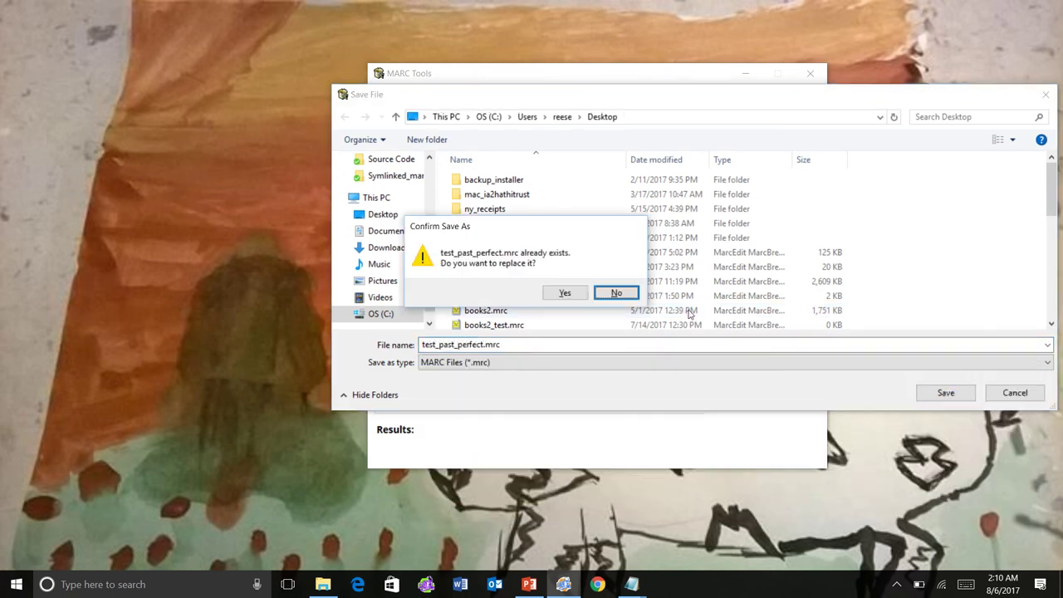
pyautogui.click(565, 293)
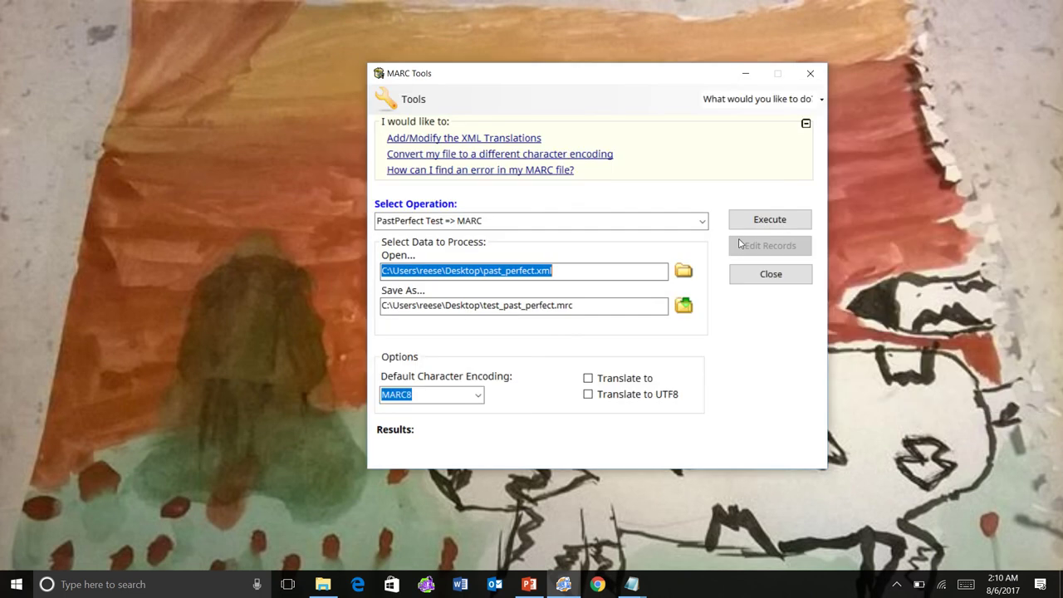
pyautogui.click(769, 224)
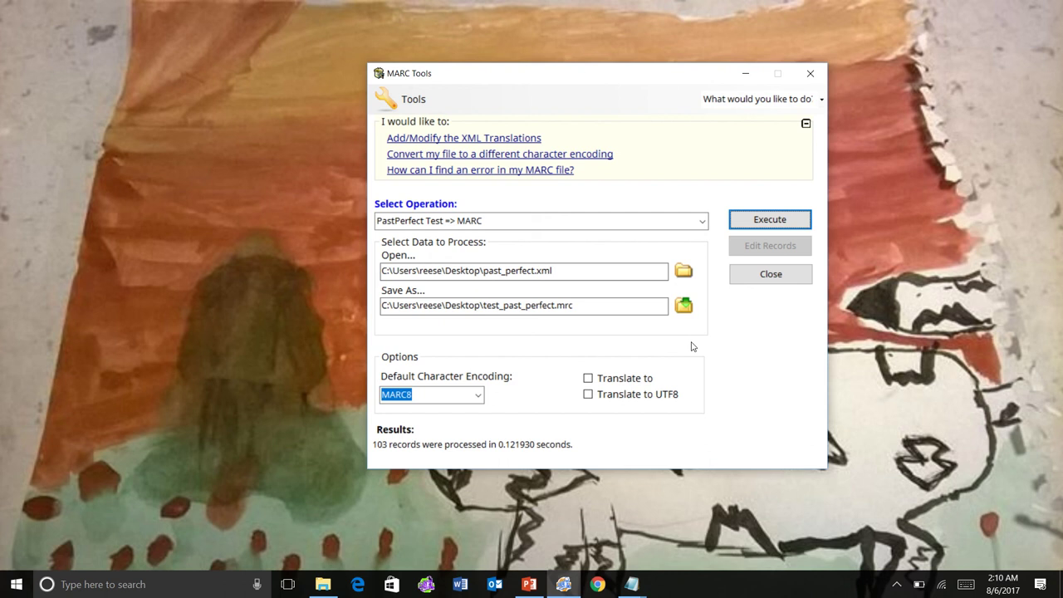
pyautogui.click(754, 279)
# - Open test_past_perfect.mrc from File Explorer's recent files in MarcEdit and convert it to test_past_perfect (1).mrk
pyautogui.click(749, 161)
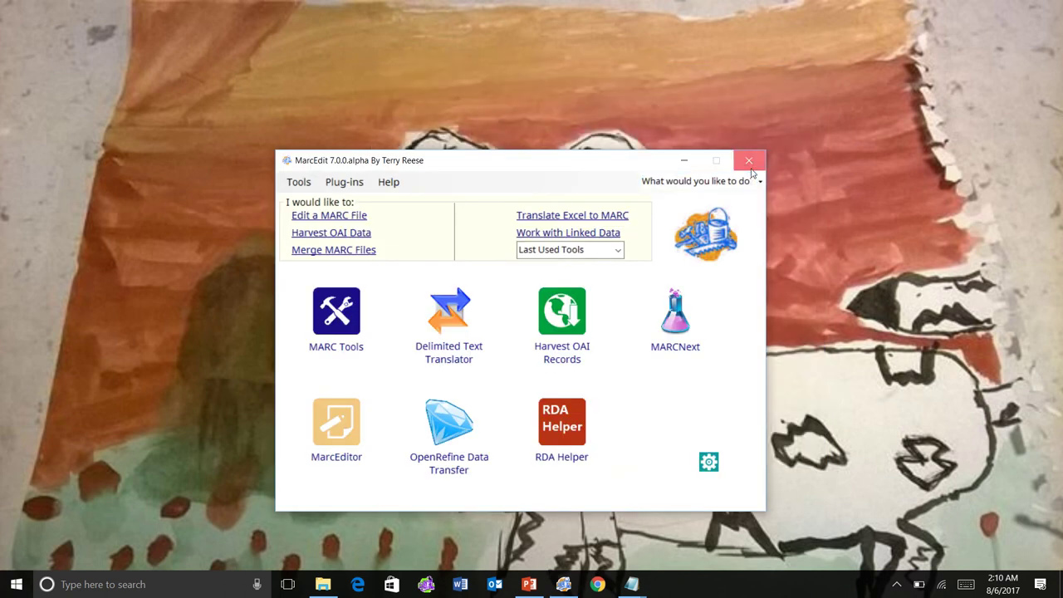
pyautogui.click(322, 584)
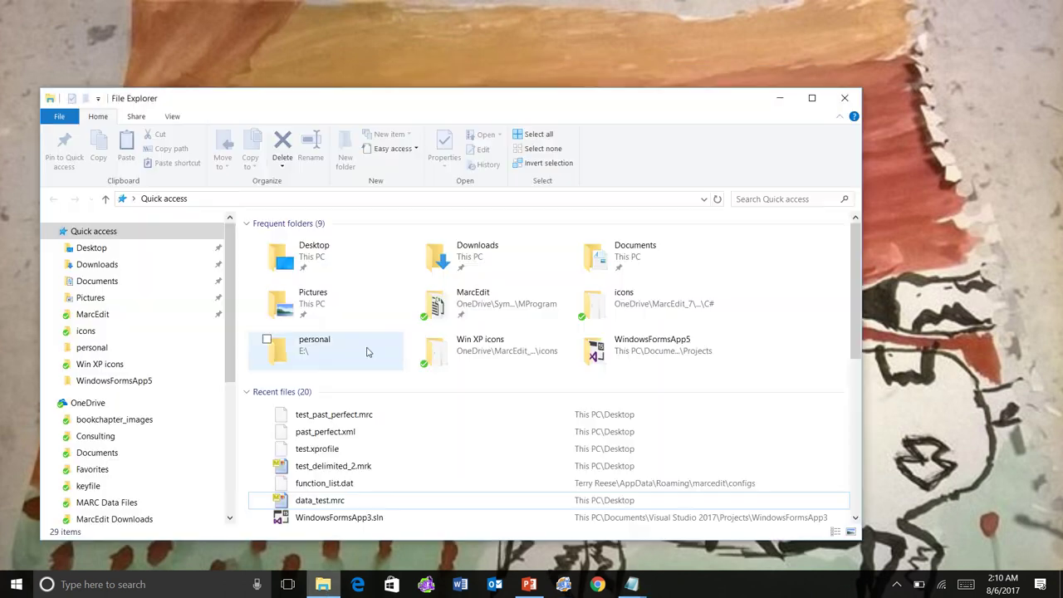
pyautogui.click(363, 418)
pyautogui.doubleClick(363, 418)
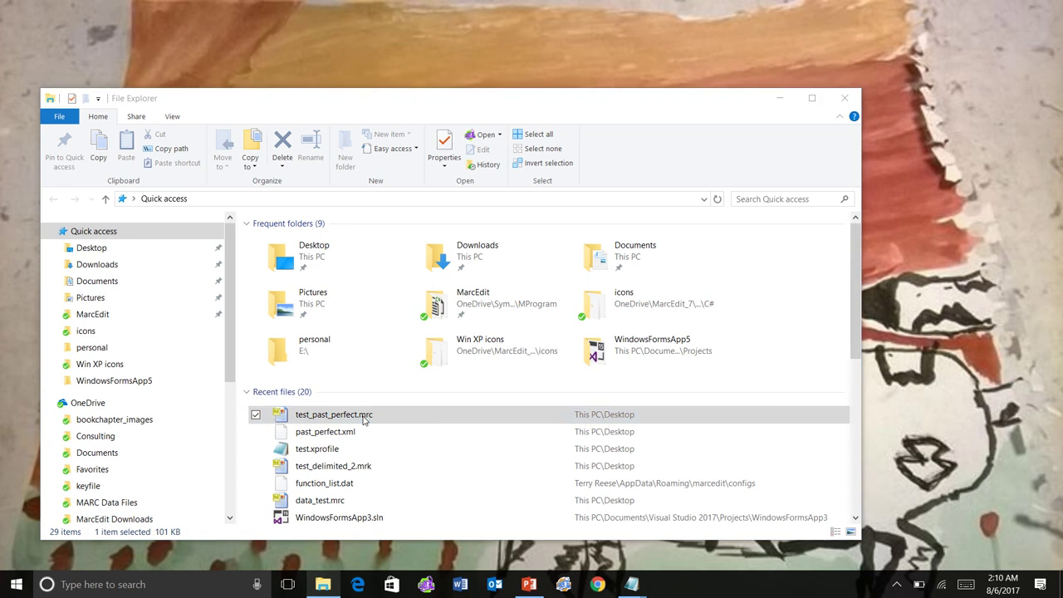
pyautogui.doubleClick(468, 232)
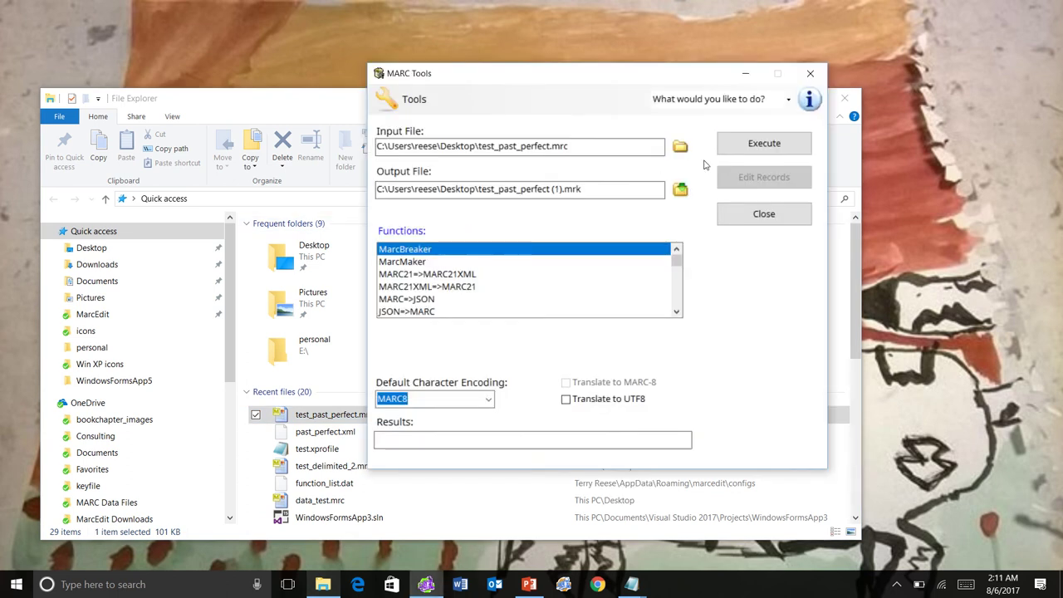
pyautogui.click(740, 151)
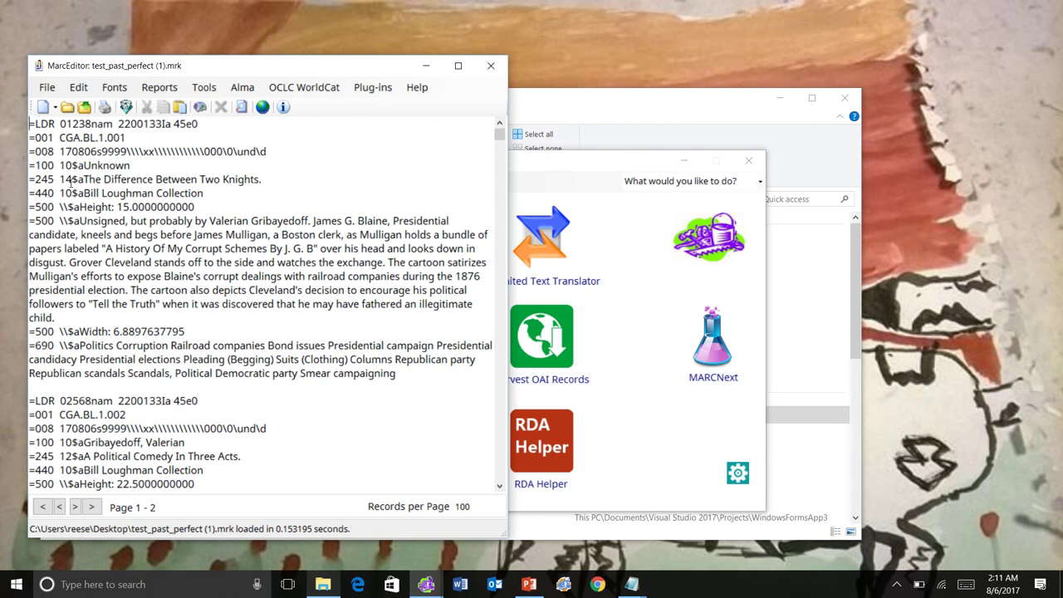
# - Highlight the 100 author and 245 title fields, then the 500 Height note of the first record
pyautogui.moveTo(71, 178); pyautogui.dragTo(35, 165)
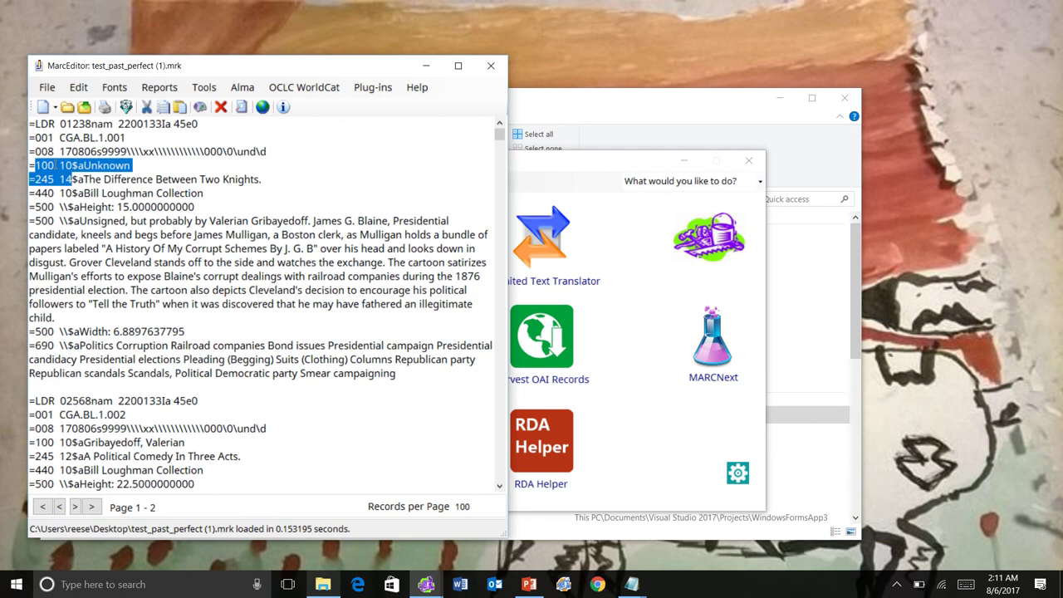
pyautogui.click(55, 165)
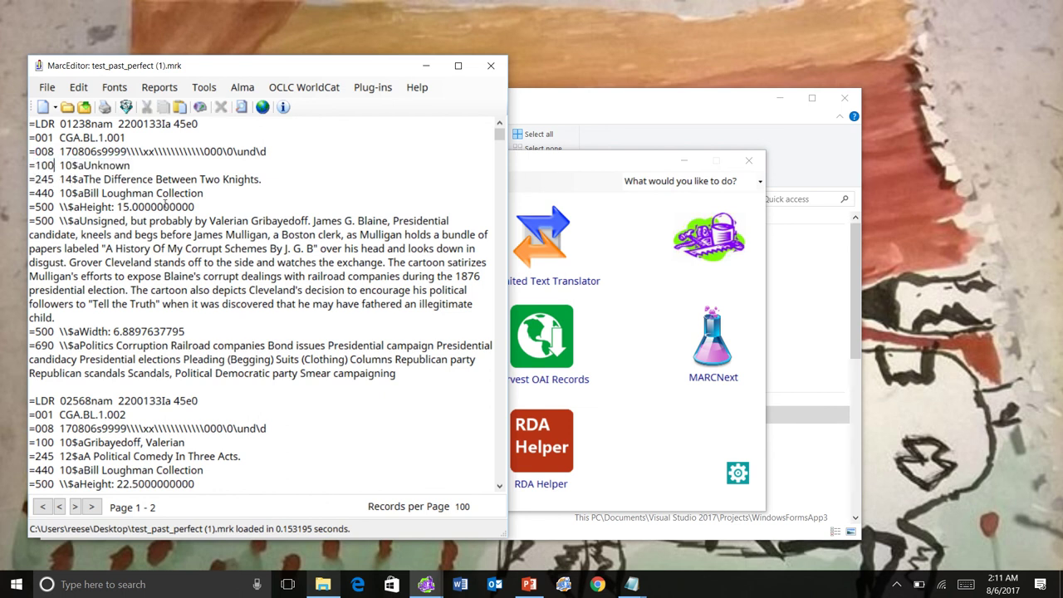
pyautogui.moveTo(194, 207); pyautogui.dragTo(73, 207)
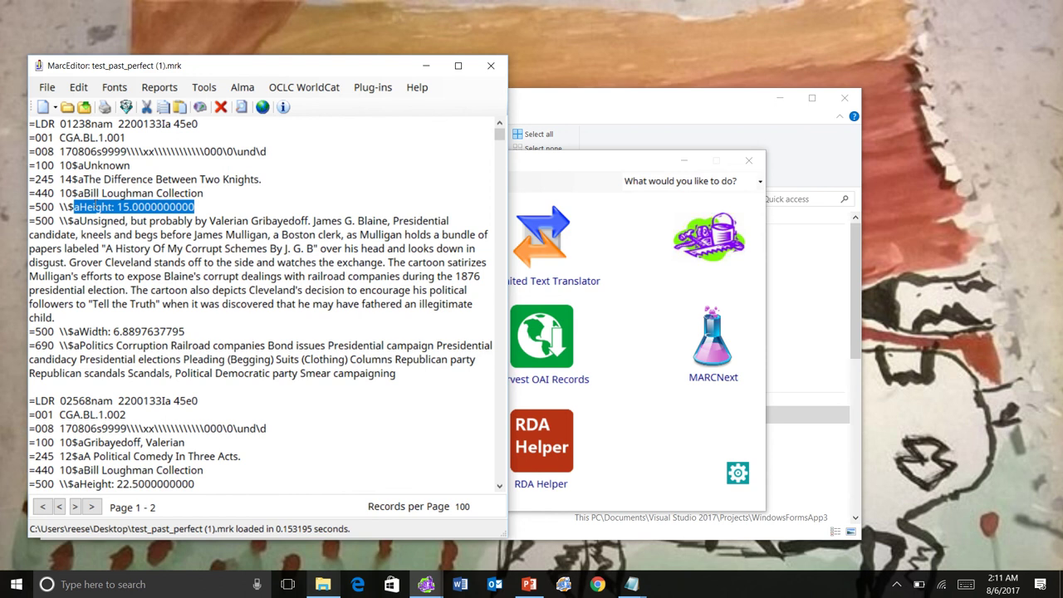
pyautogui.doubleClick(96, 206)
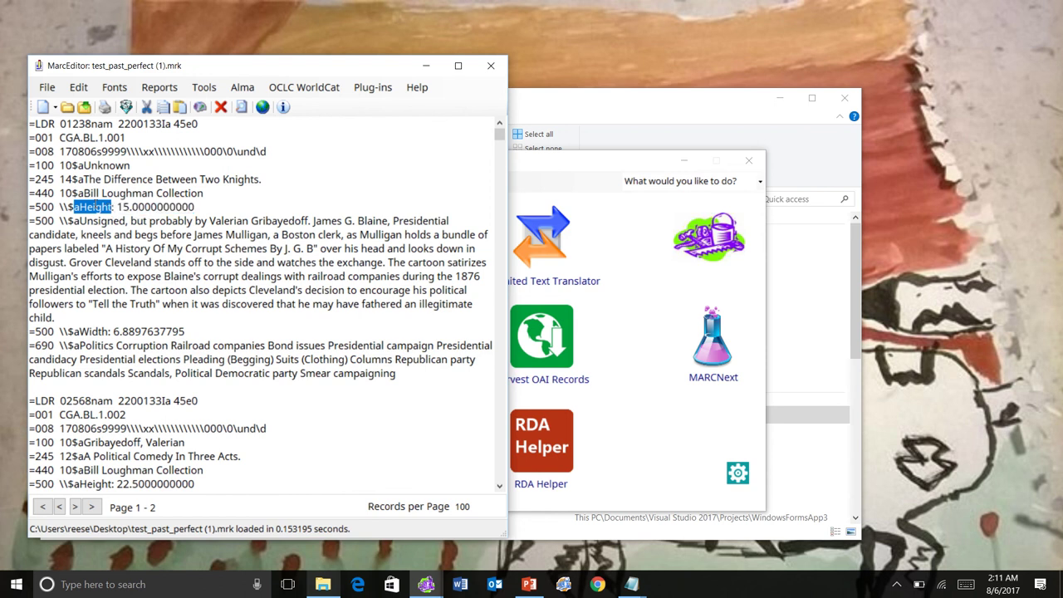
pyautogui.click(147, 202)
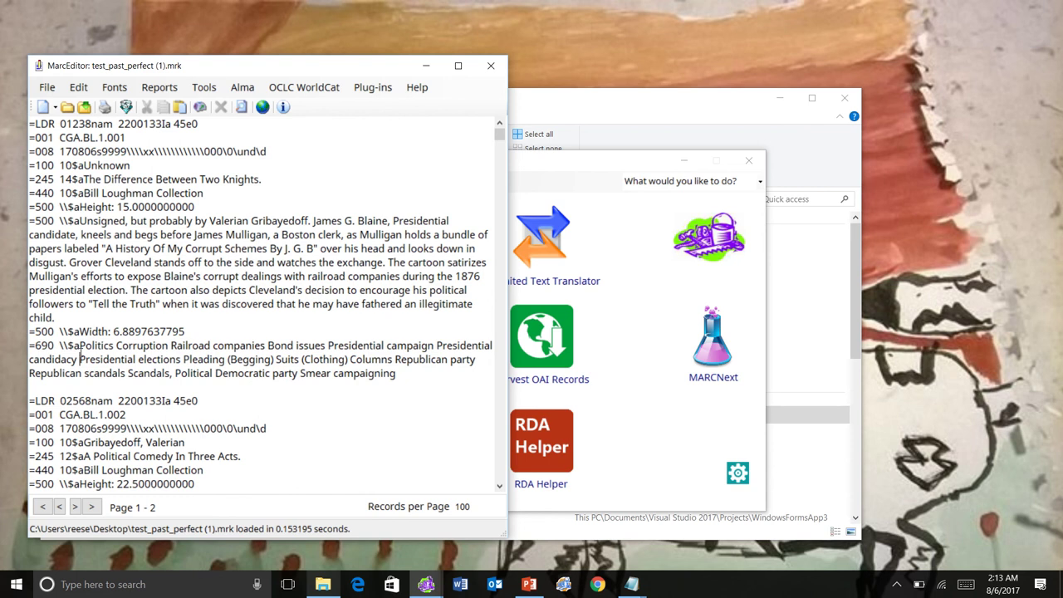
pyautogui.moveTo(554, 6)
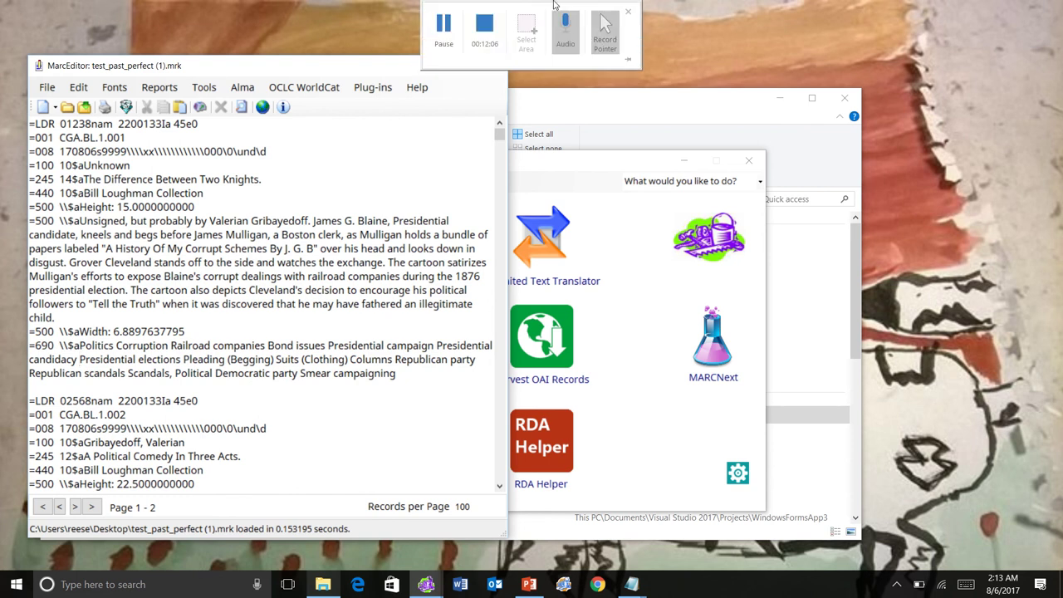